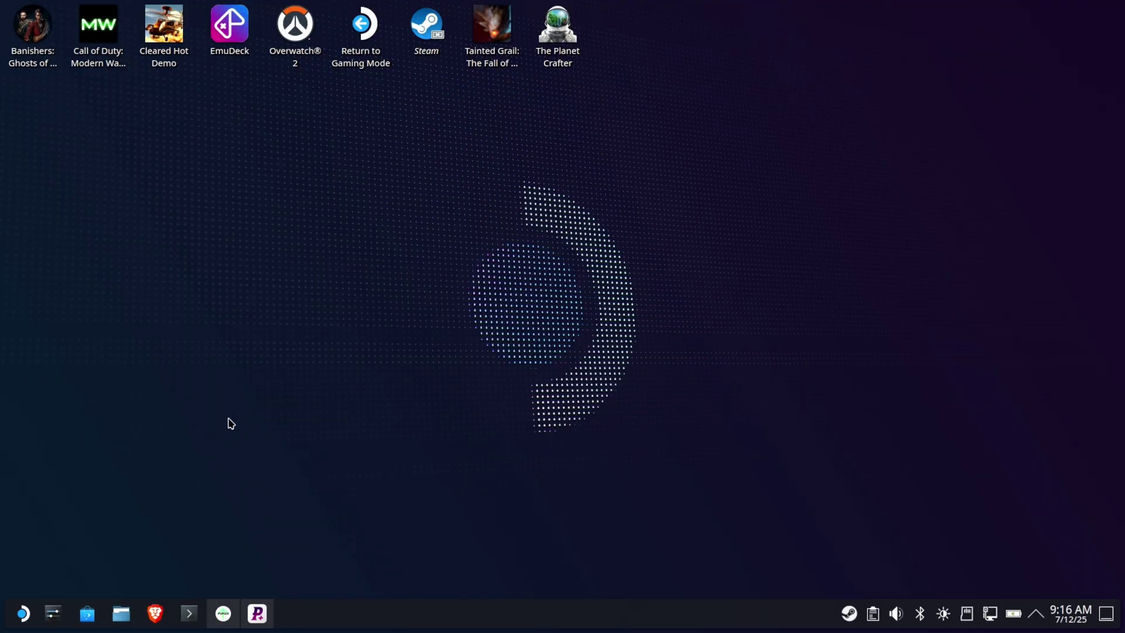
# Bring up ProtonUp-Qt with its four unused tools and park the window at the top-left corner.
pyautogui.click(223, 613)
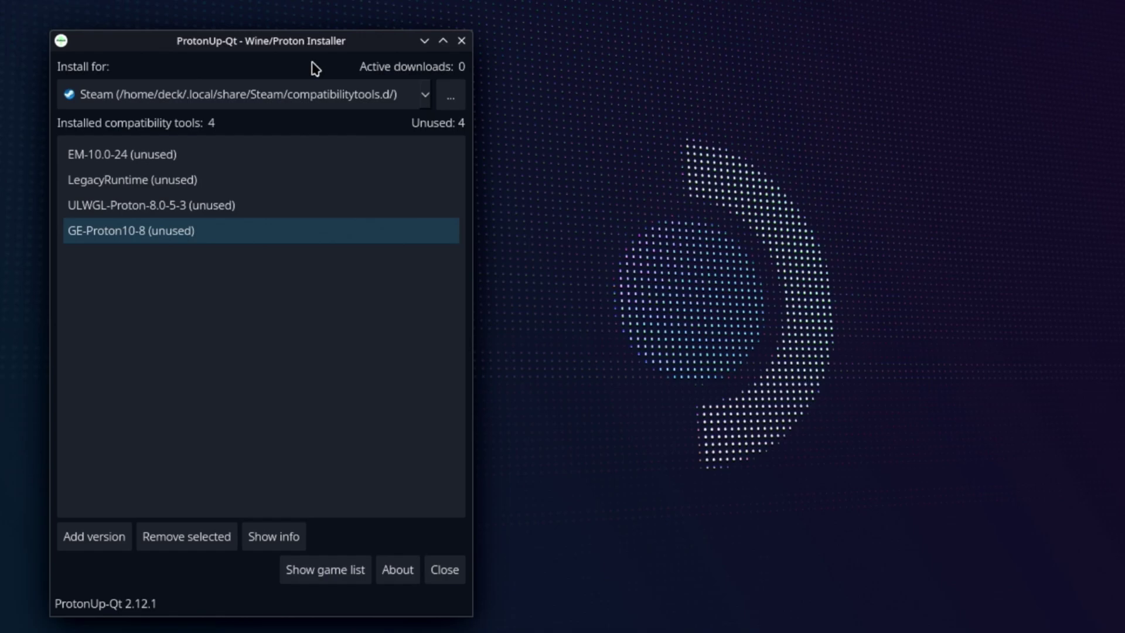
pyautogui.moveTo(114, 47); pyautogui.dragTo(286, 62)
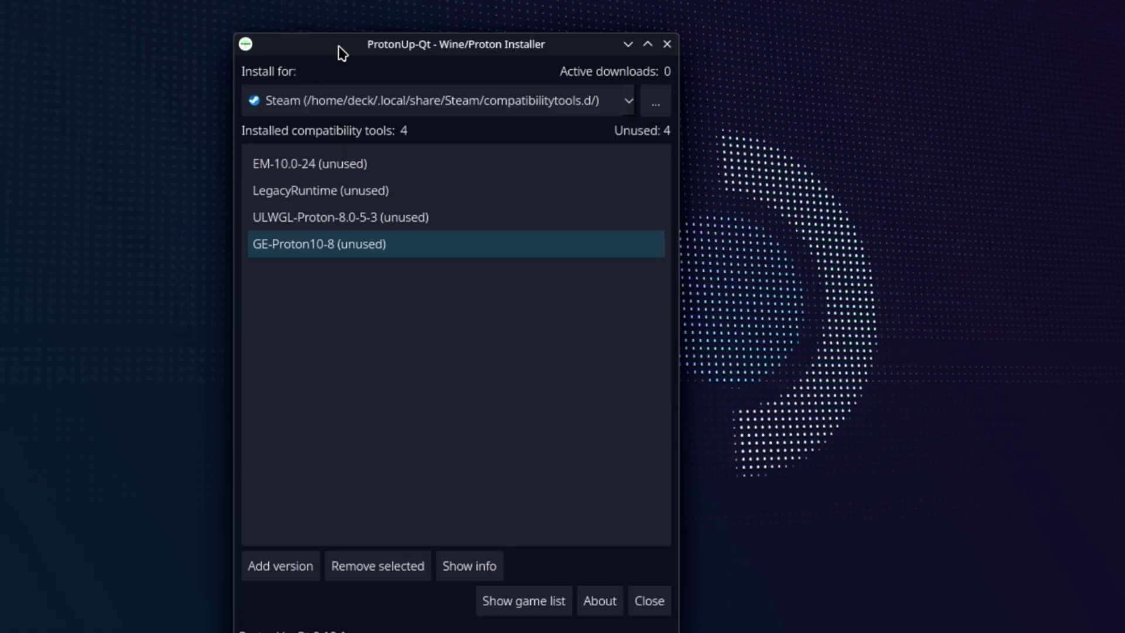
pyautogui.moveTo(338, 46); pyautogui.dragTo(157, 10)
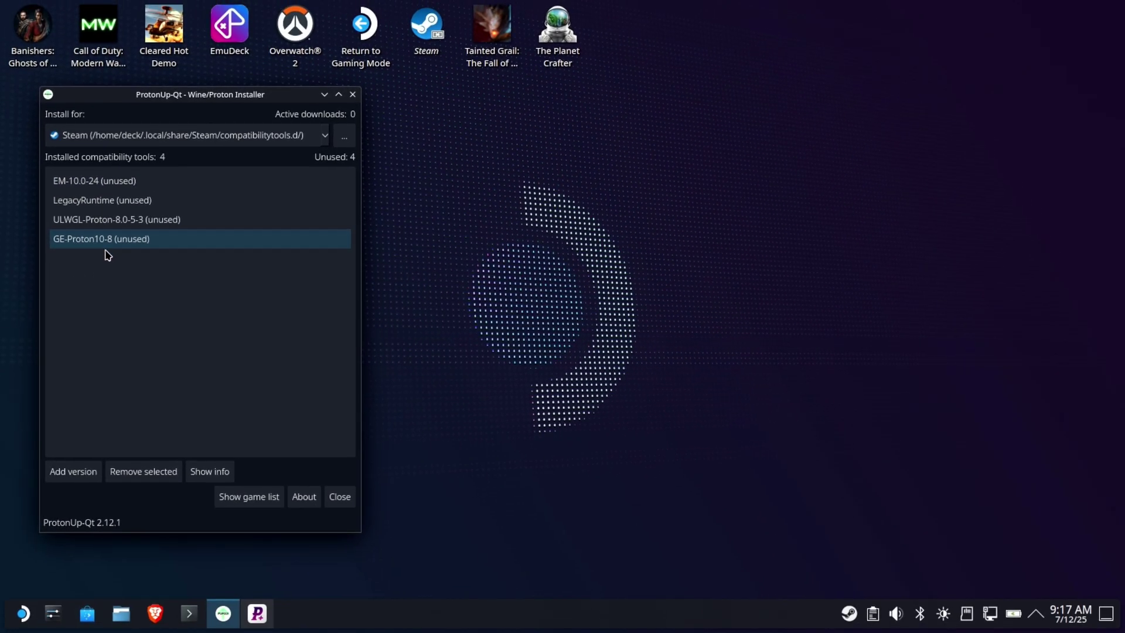
# Open the Compatibility properties of Banishers: Ghosts of New Eden from the Steam library.
pyautogui.rightClick(849, 613)
pyautogui.click(893, 500)
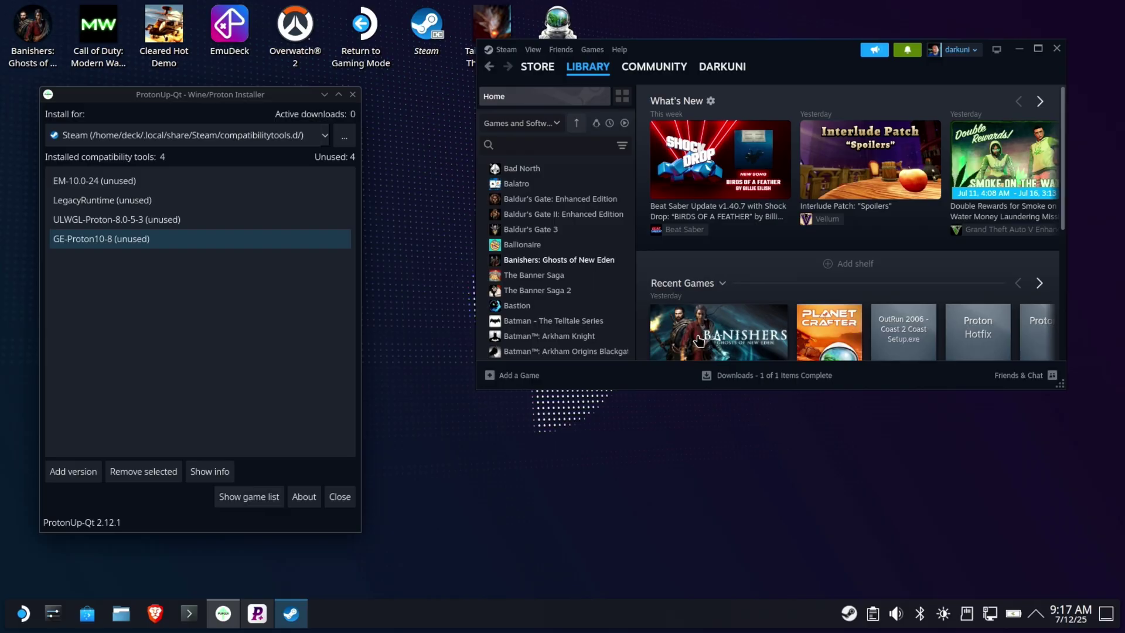
pyautogui.click(724, 331)
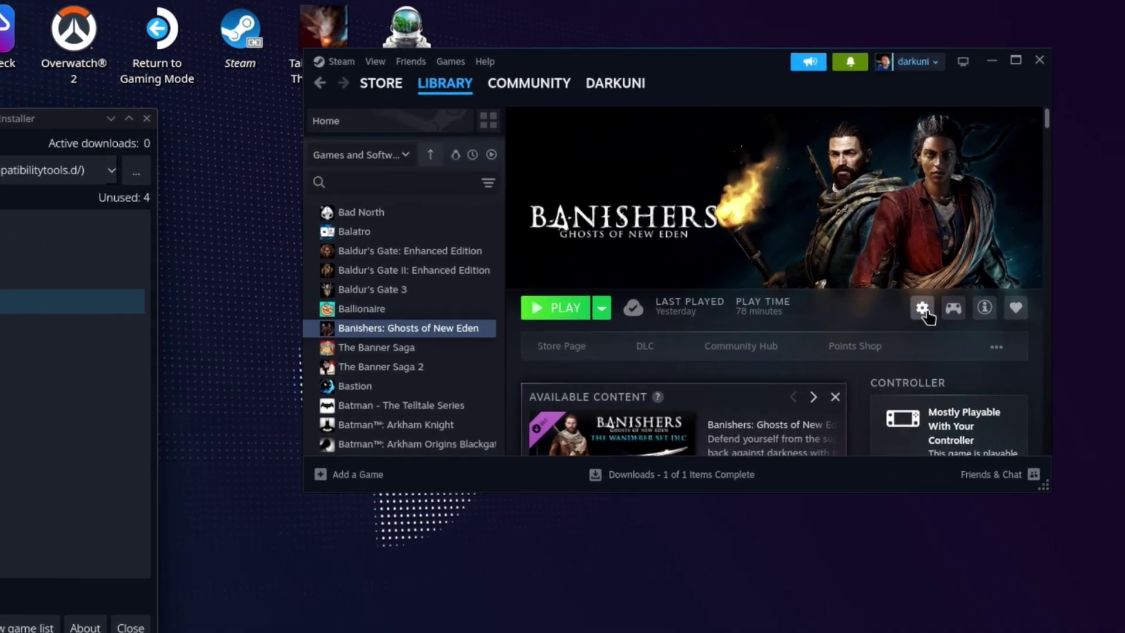
pyautogui.click(964, 244)
pyautogui.click(938, 448)
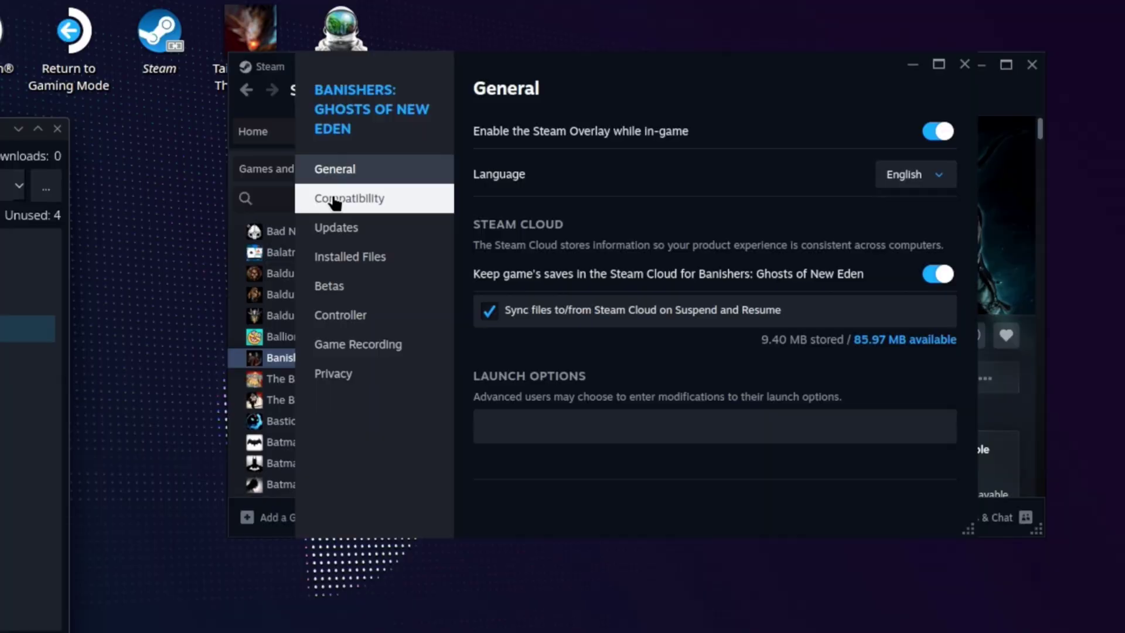
pyautogui.click(325, 199)
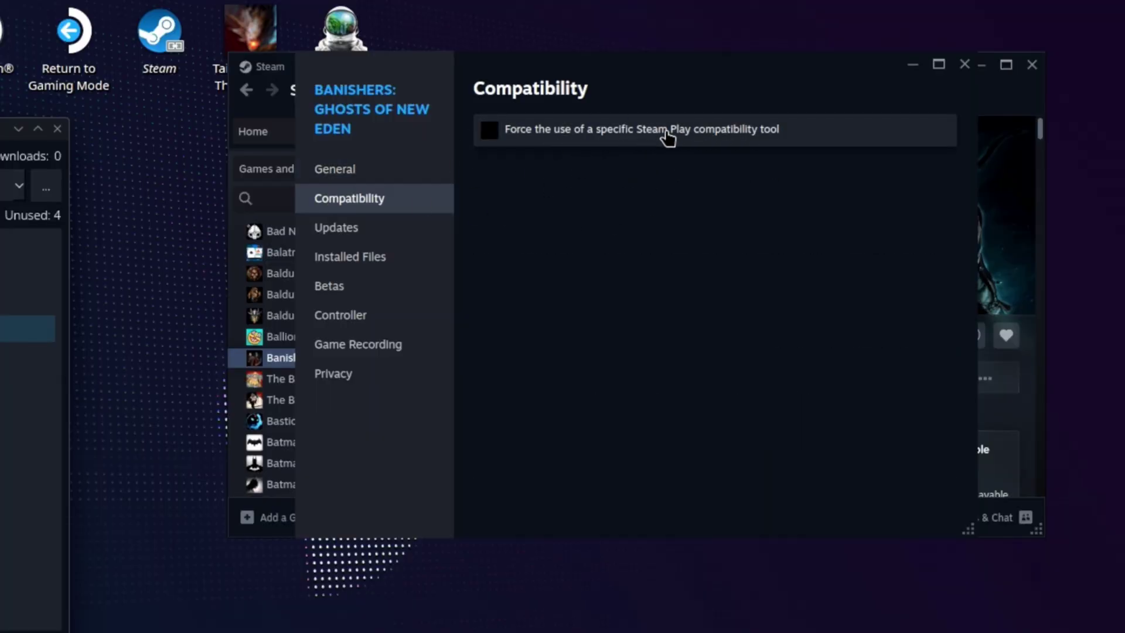
# Browse the forced Proton version list, then leave the compatibility override unchecked and return to General.
pyautogui.click(738, 135)
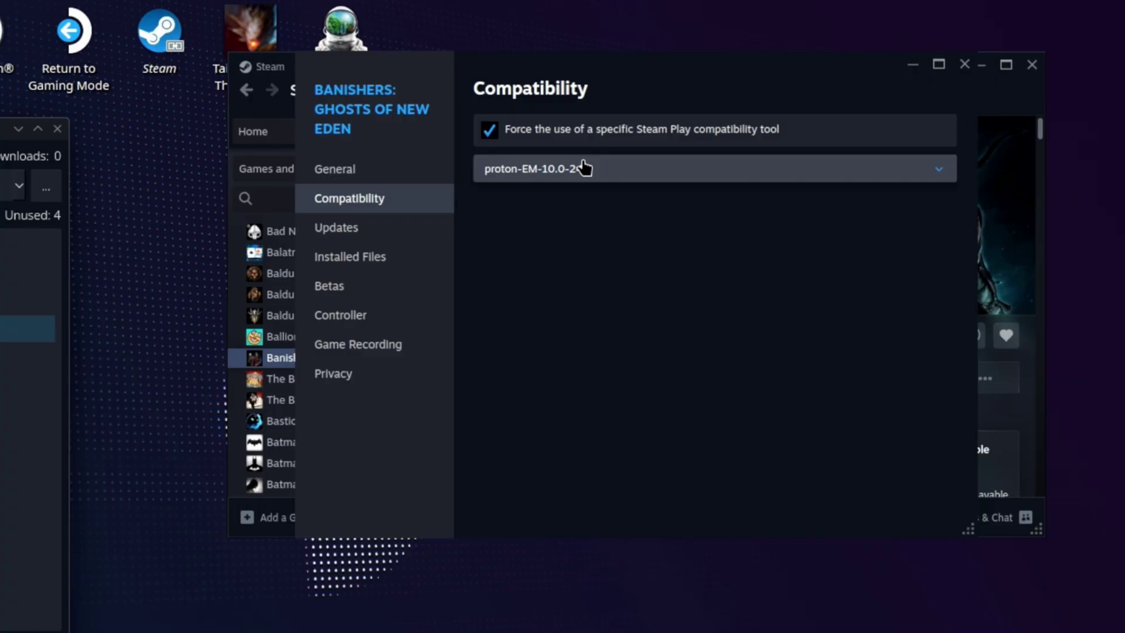
pyautogui.click(584, 169)
pyautogui.scroll(-2, 605, 244)
pyautogui.scroll(-2, 603, 282)
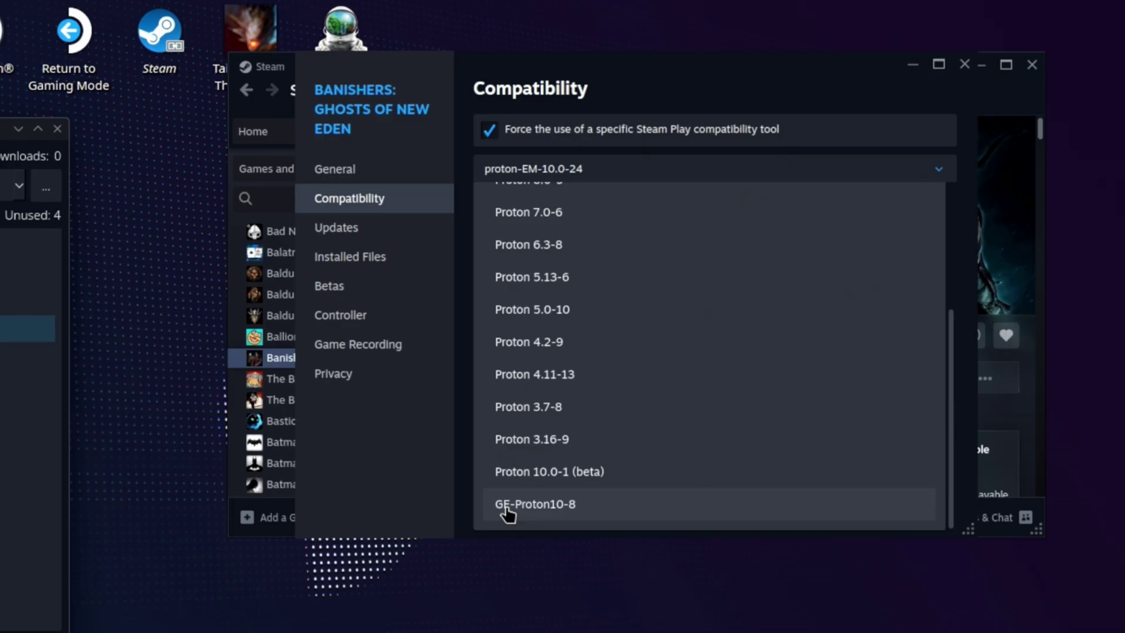
pyautogui.scroll(3, 547, 492)
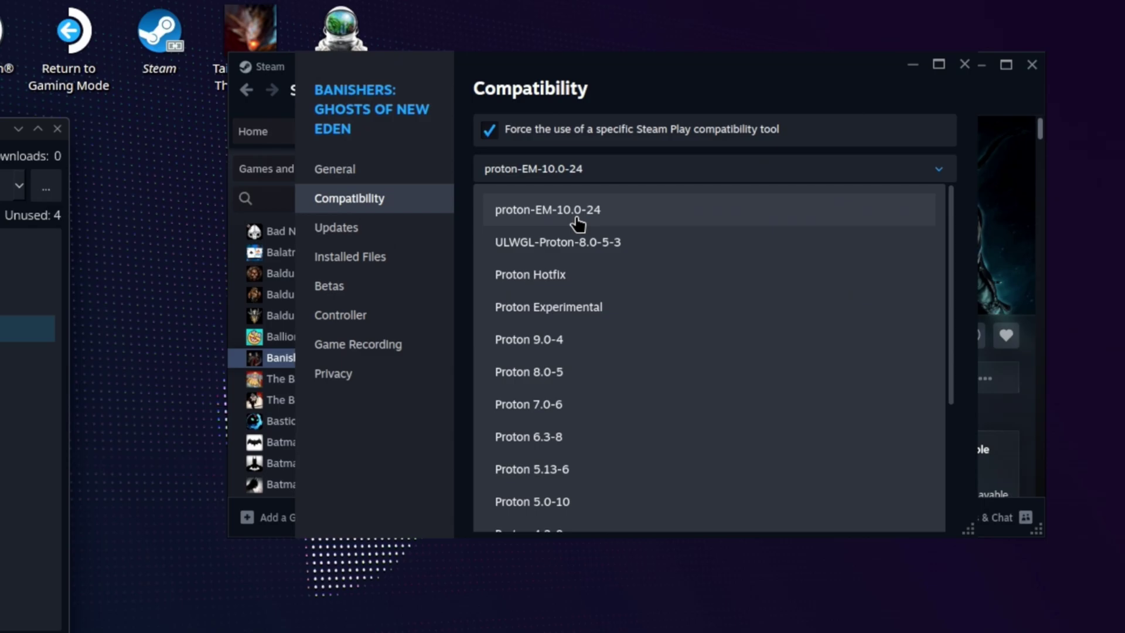
pyautogui.scroll(-3, 541, 514)
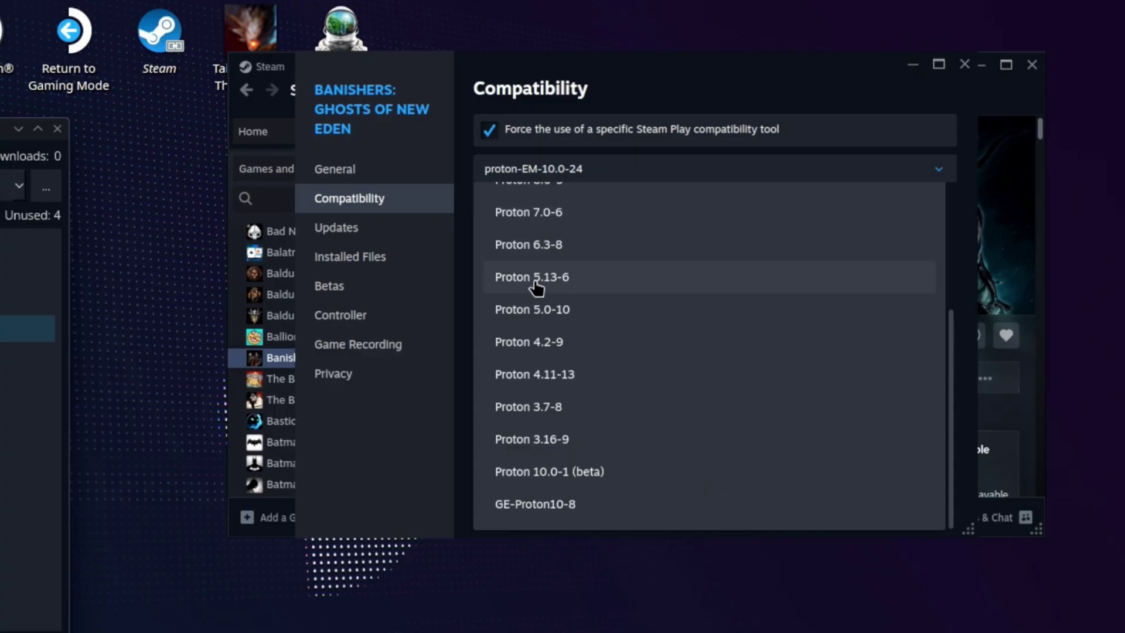
pyautogui.scroll(1, 556, 264)
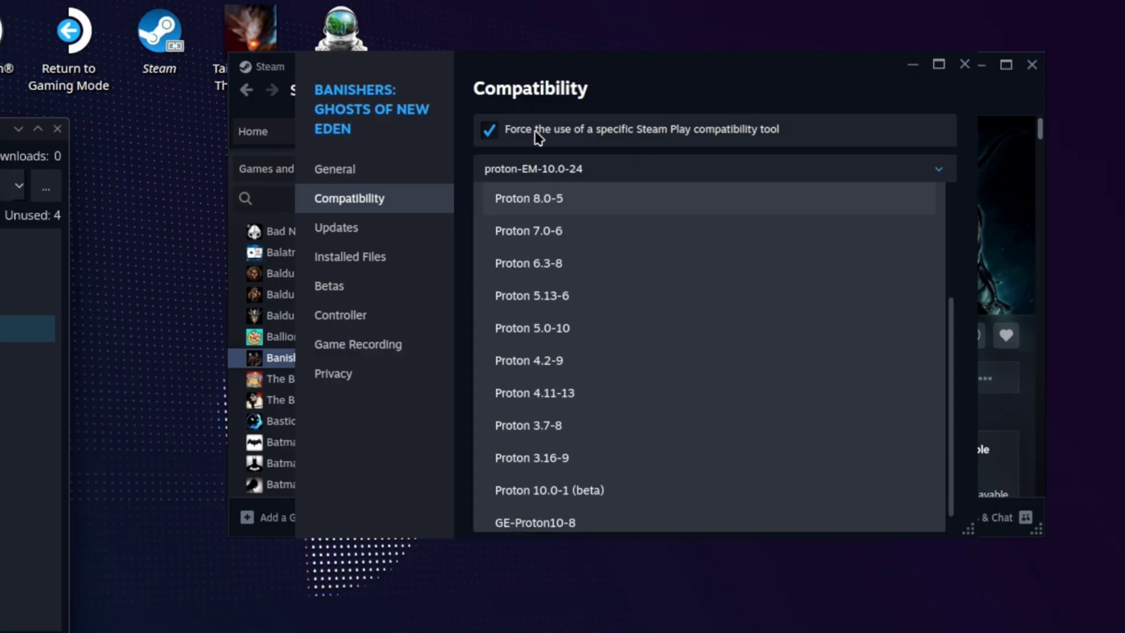
pyautogui.click(492, 135)
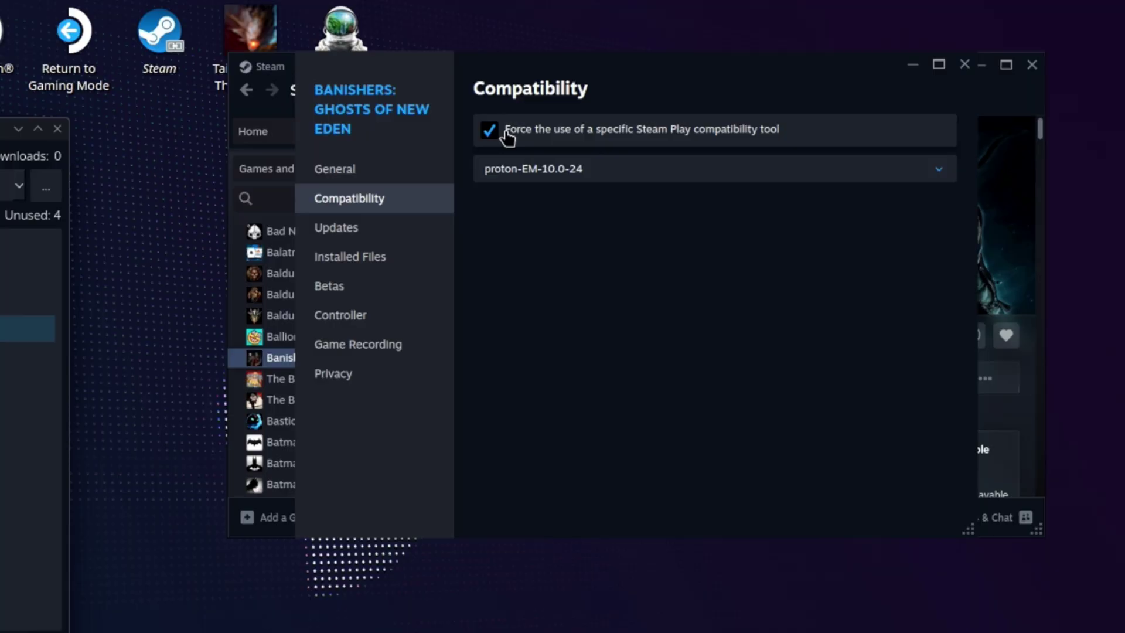
pyautogui.click(491, 130)
pyautogui.click(402, 177)
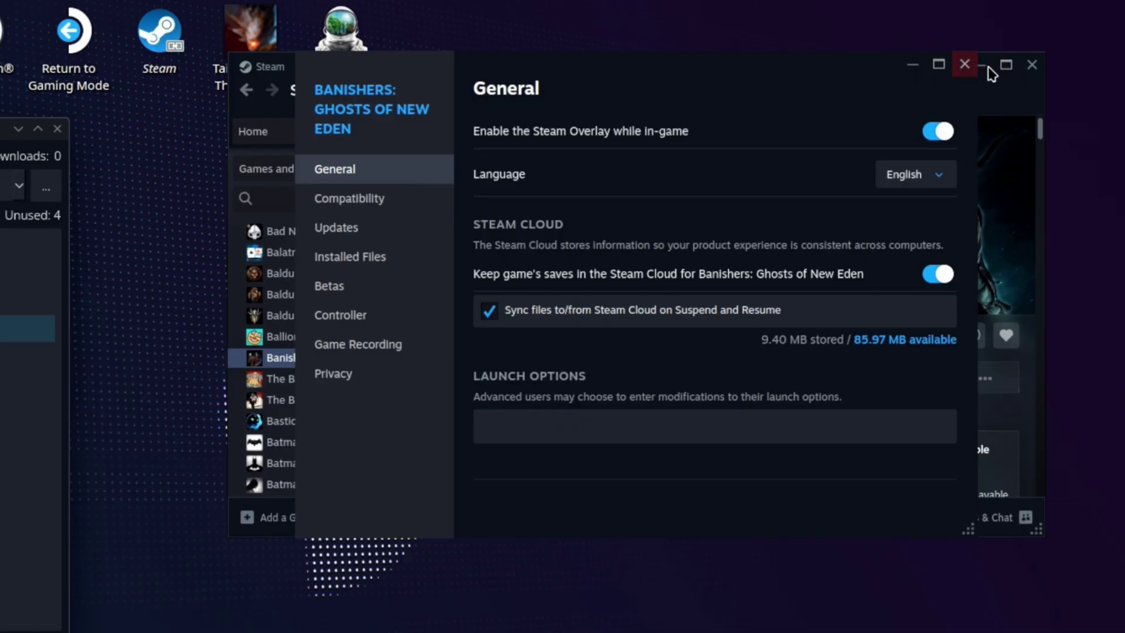
# Close Banishers' properties and drag Steam's bottom edge down to the screen bottom.
pyautogui.click(964, 64)
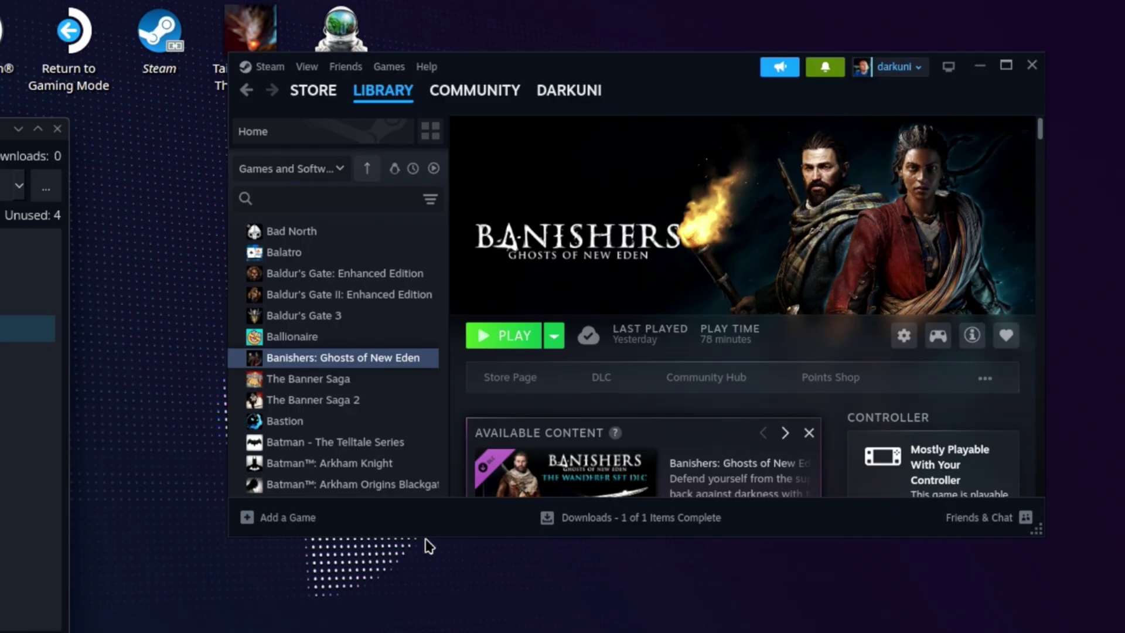
pyautogui.moveTo(427, 537); pyautogui.dragTo(427, 632)
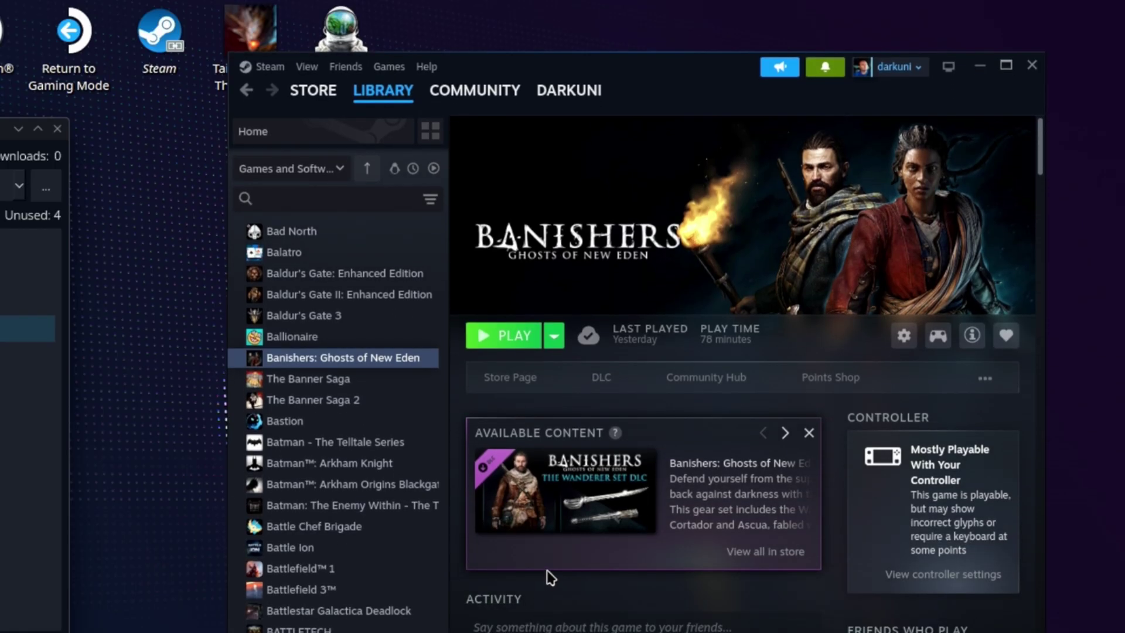
pyautogui.moveTo(642, 490)
# Force Banishers: Ghosts of New Eden to use Proton Experimental in its Compatibility properties.
pyautogui.click(904, 335)
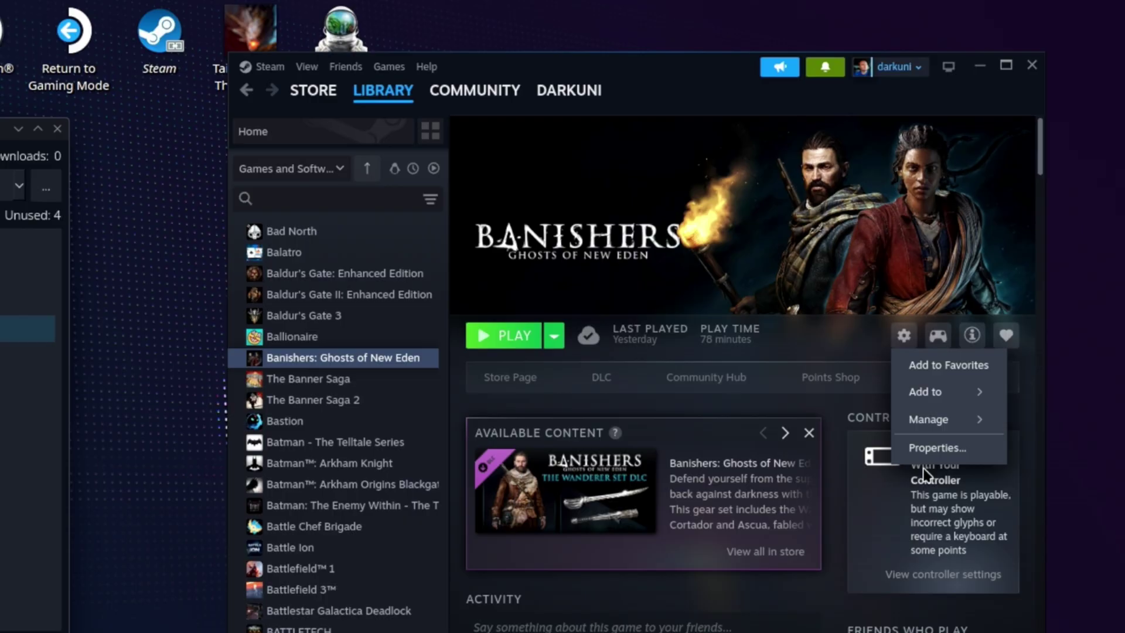
pyautogui.click(937, 449)
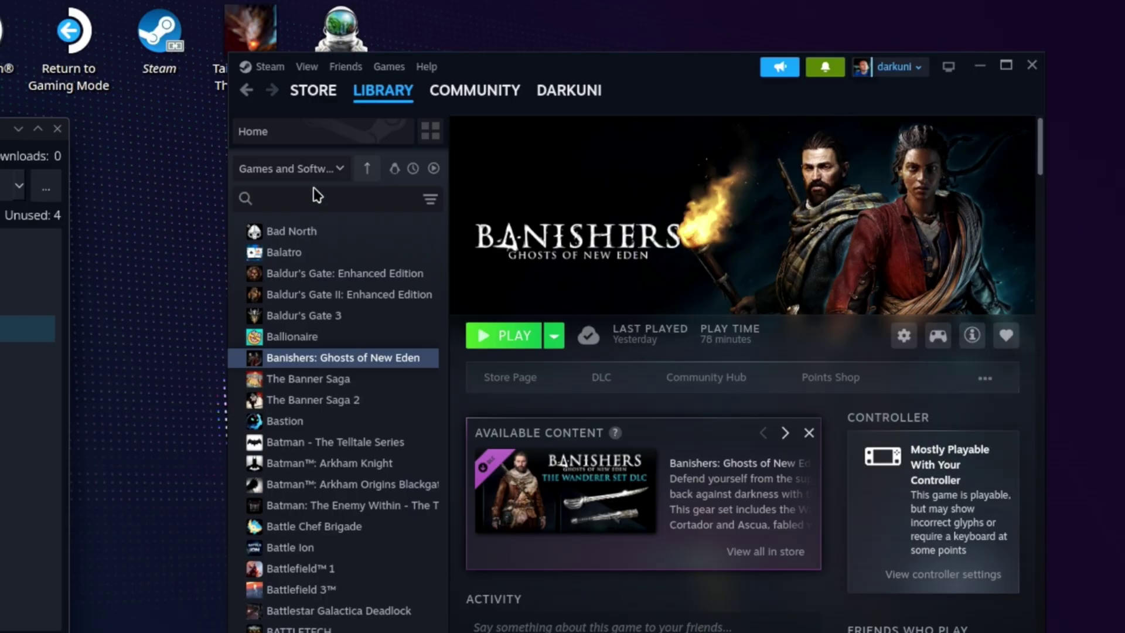
pyautogui.click(349, 319)
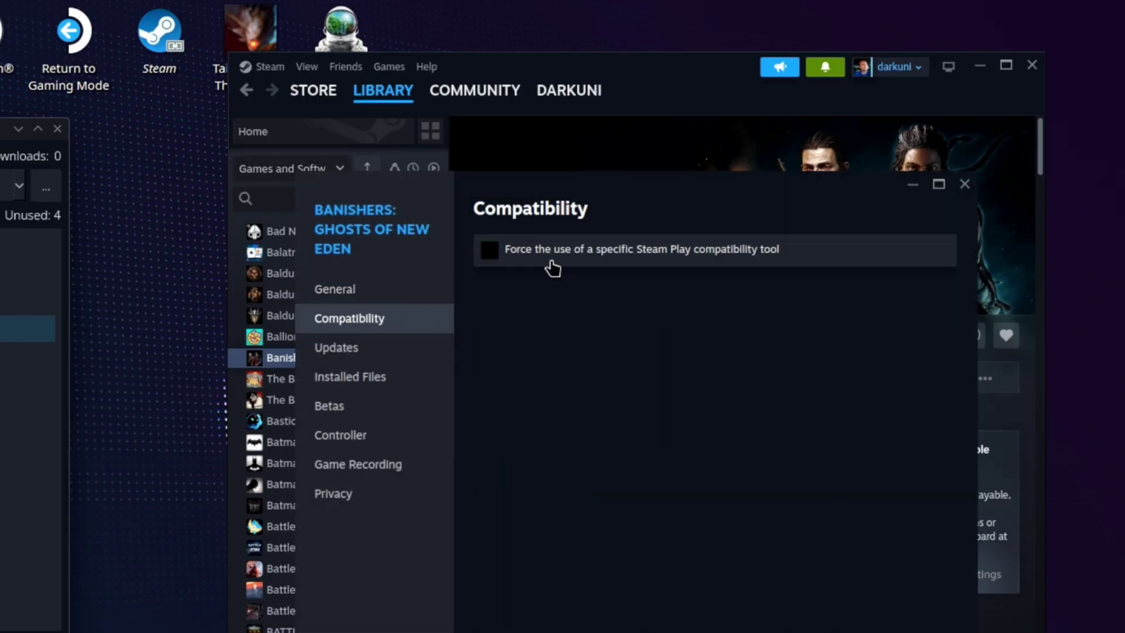
pyautogui.click(477, 250)
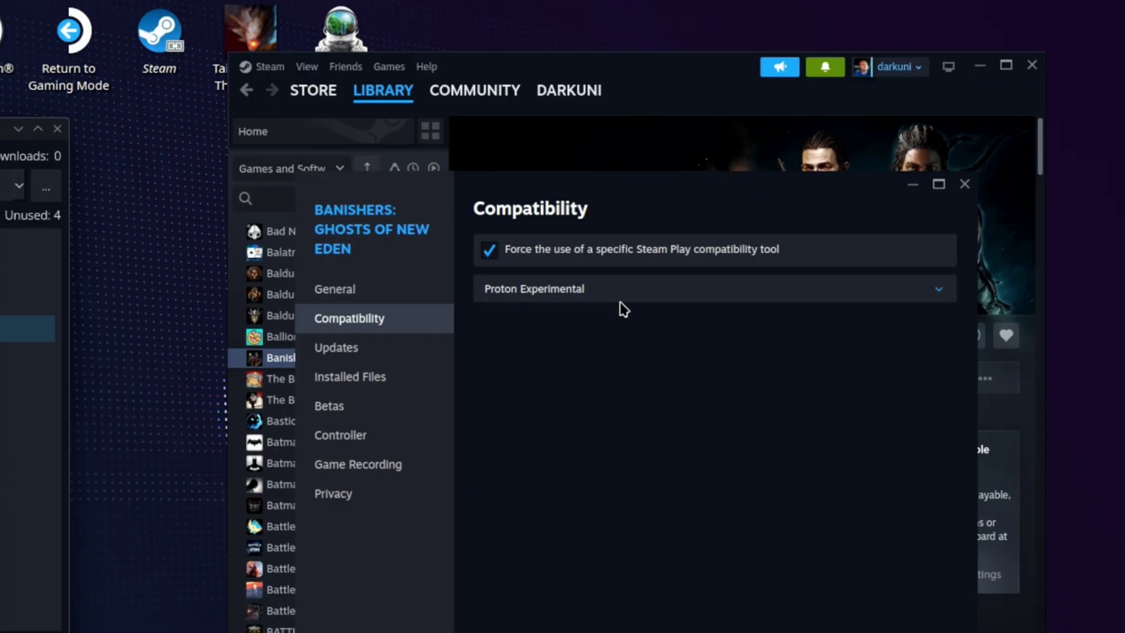
pyautogui.click(629, 290)
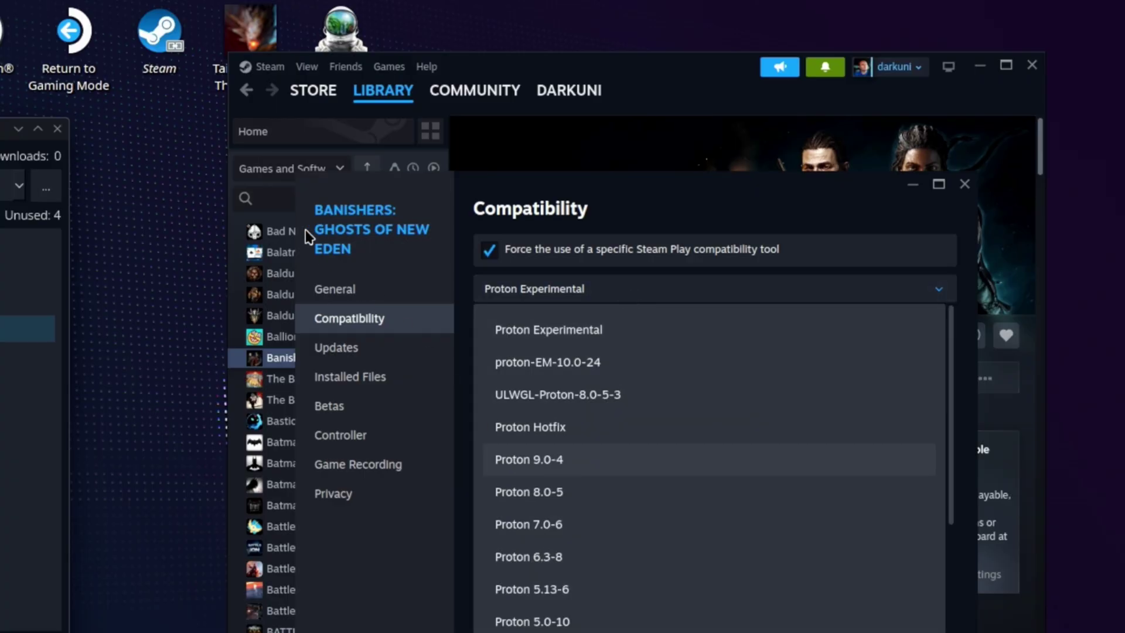
# Search the Steam library for 'proton', then minimize Steam and close the properties window.
pyautogui.click(303, 200)
pyautogui.write('proton')
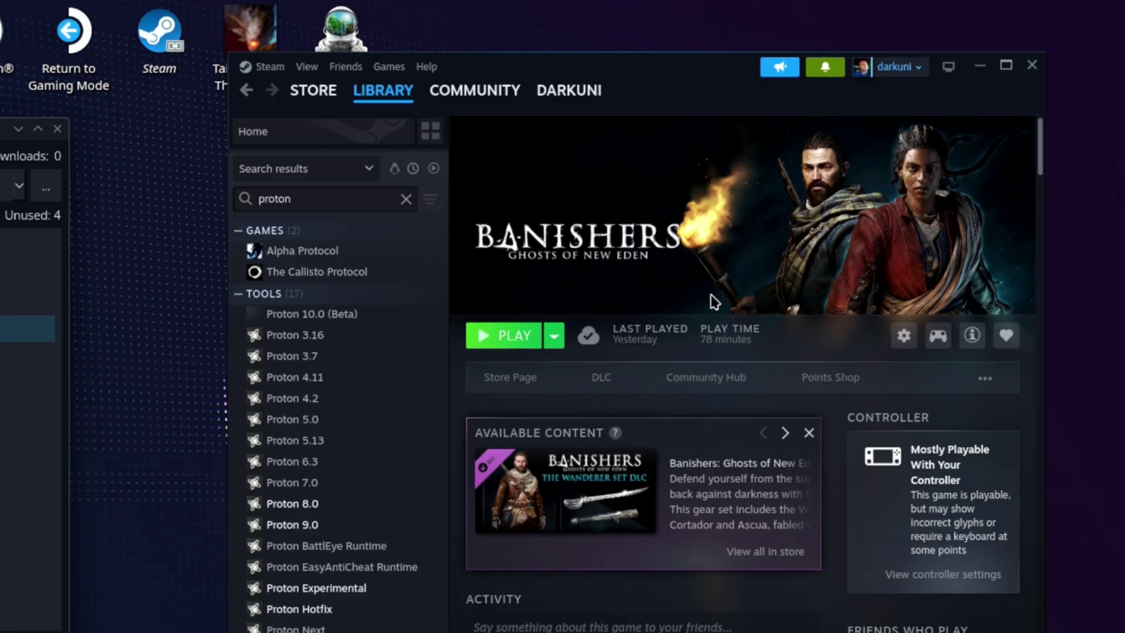
pyautogui.click(909, 343)
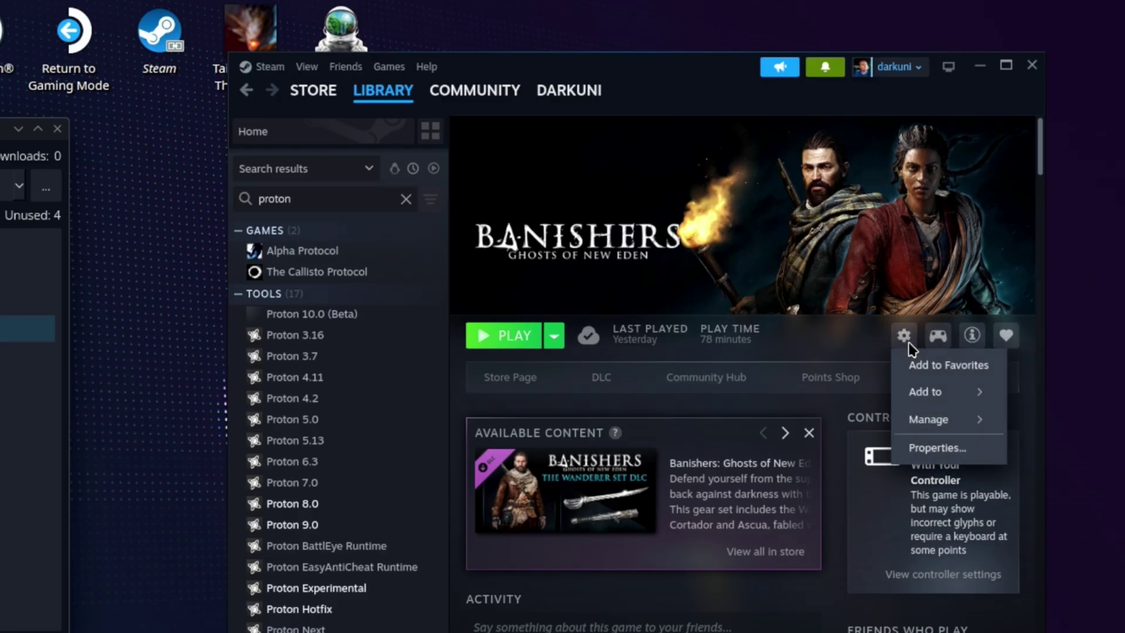
pyautogui.click(980, 64)
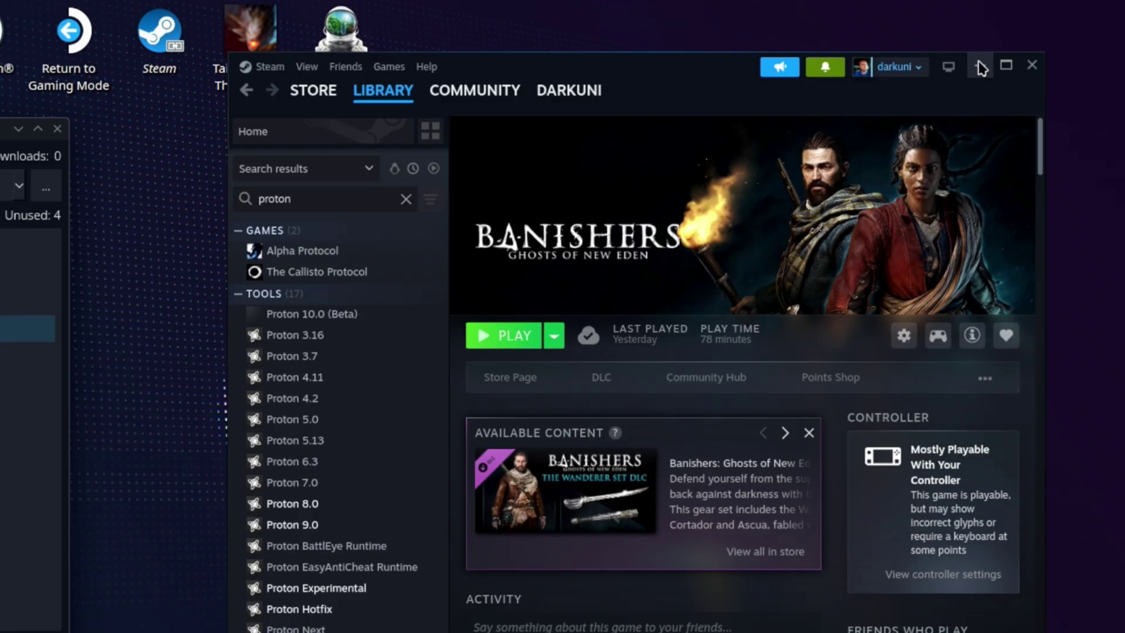
pyautogui.click(982, 68)
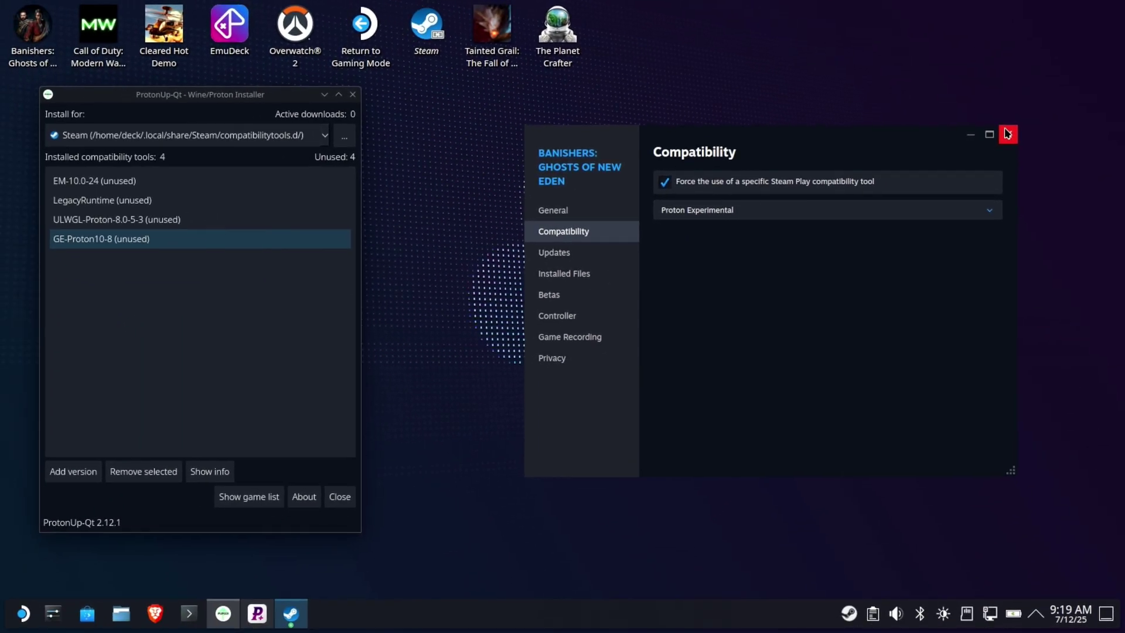
pyautogui.click(965, 183)
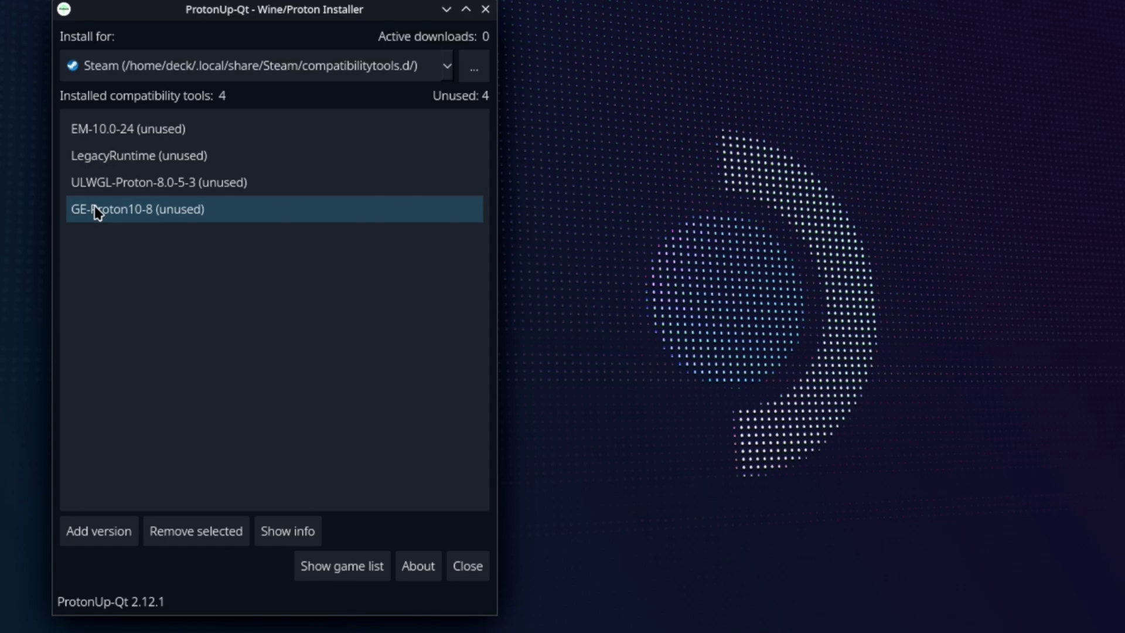
# Add a GE-Proton compatibility tool, choosing version GE-Proton9-16 to install.
pyautogui.click(123, 536)
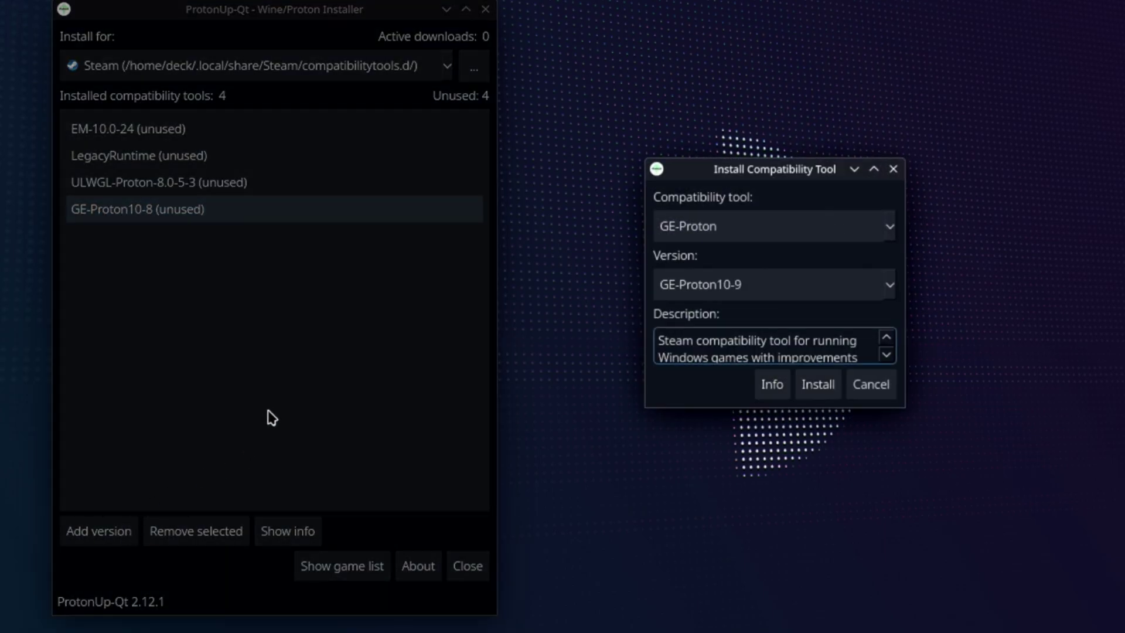
pyautogui.click(890, 289)
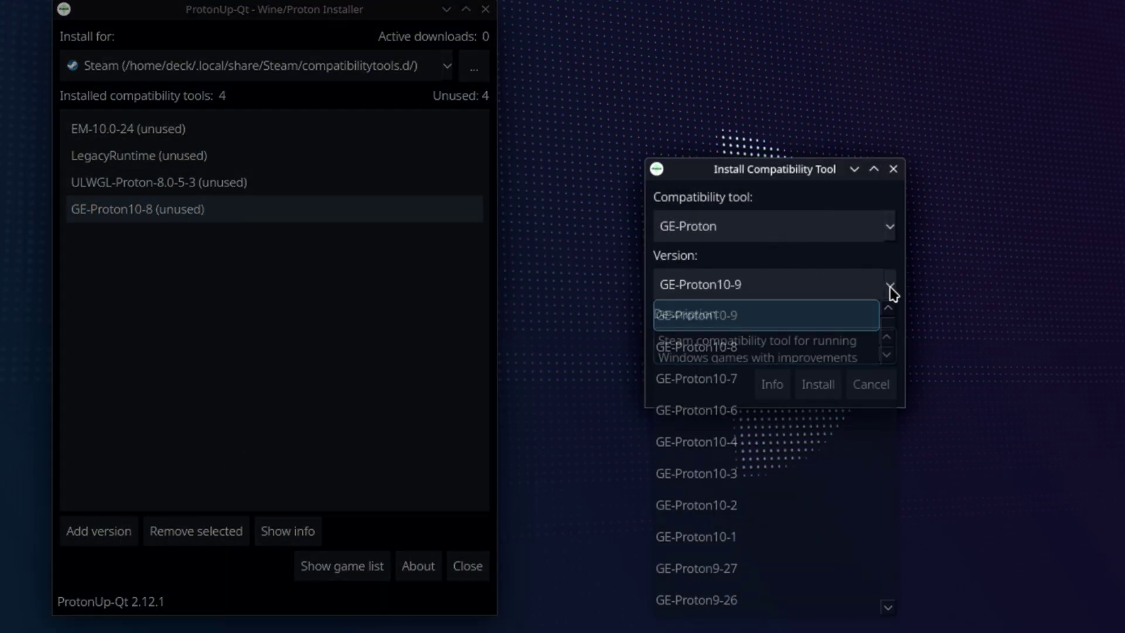
pyautogui.scroll(-2, 761, 399)
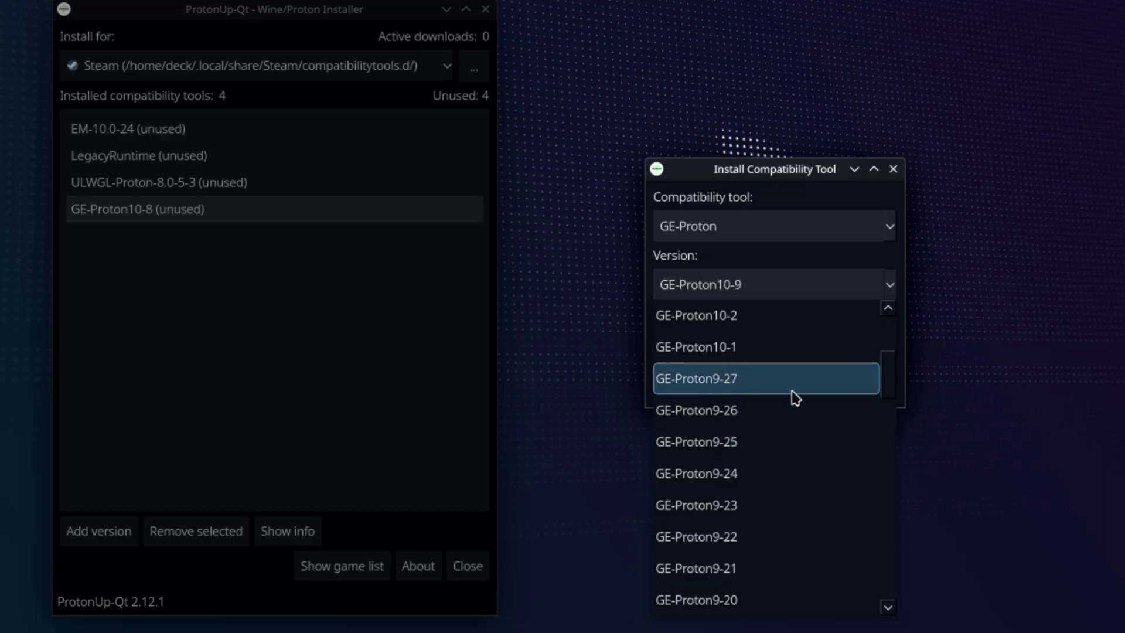
pyautogui.scroll(-3, 784, 400)
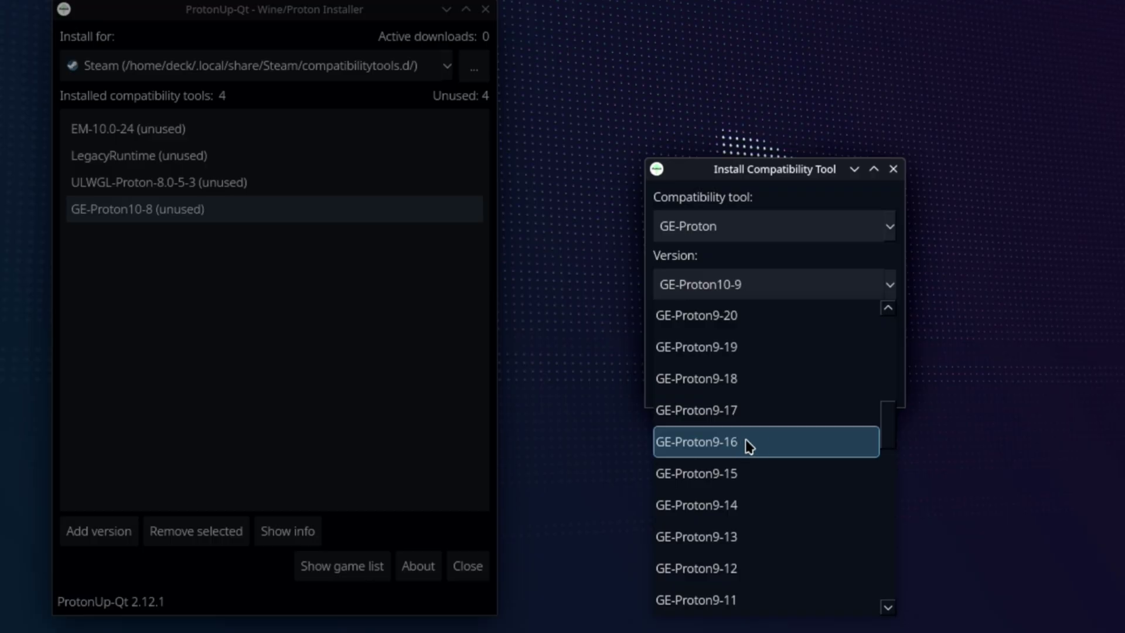
pyautogui.click(749, 445)
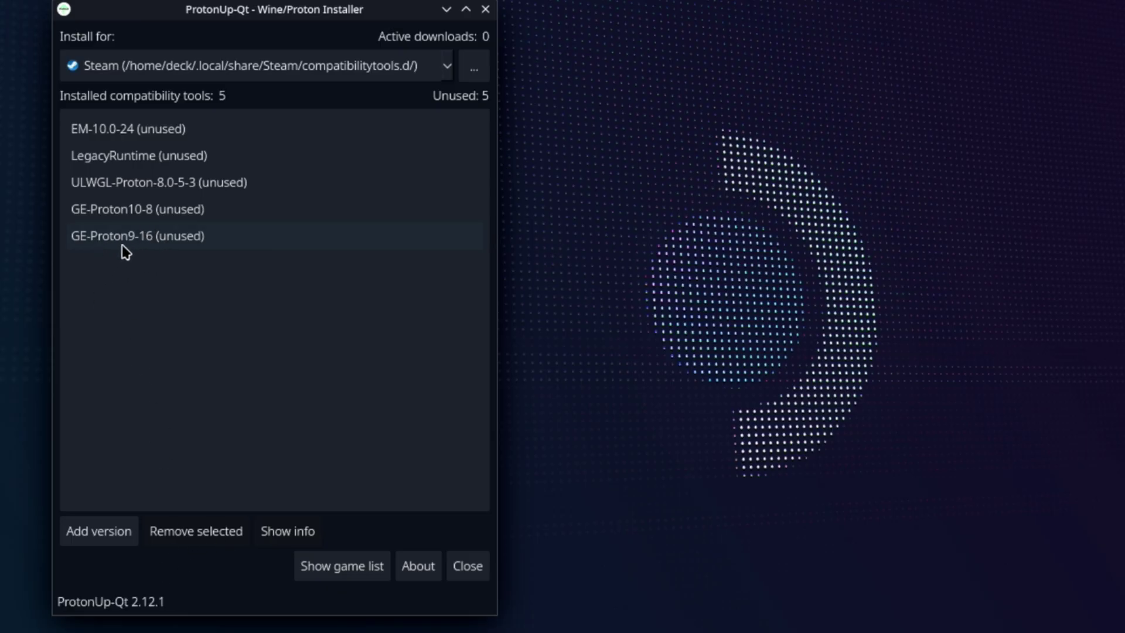
pyautogui.click(222, 185)
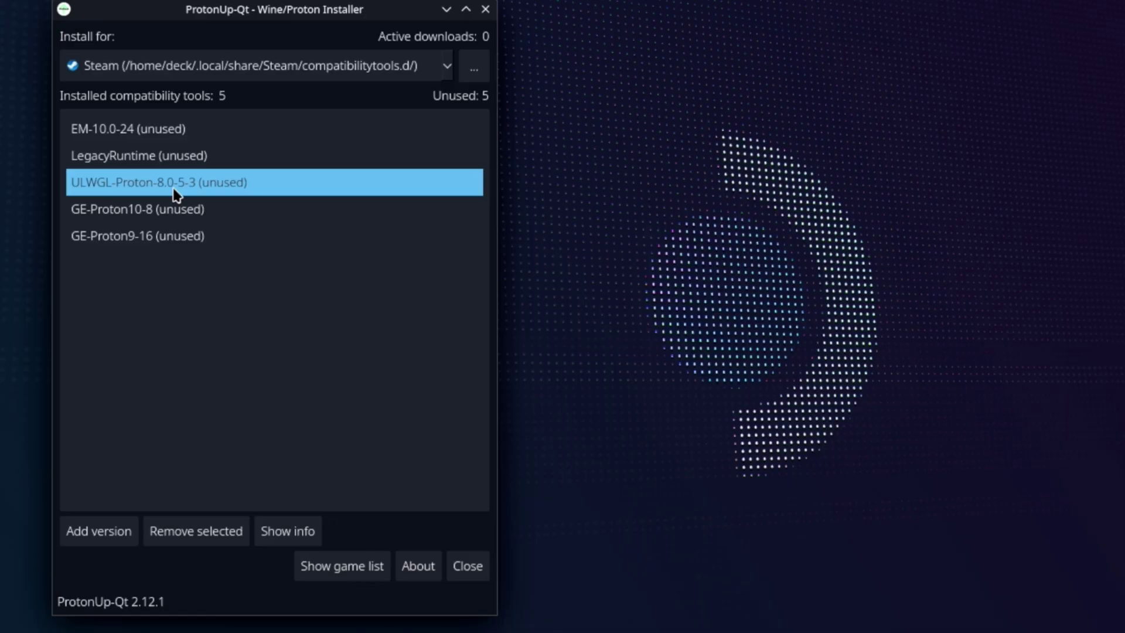
pyautogui.click(158, 135)
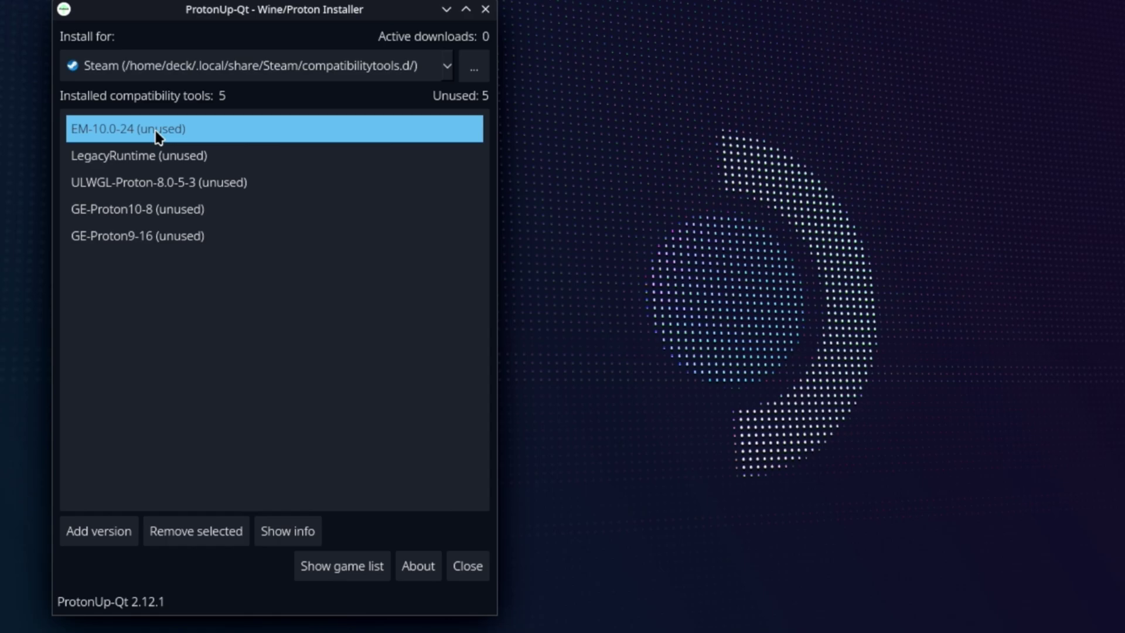
pyautogui.click(171, 156)
pyautogui.click(185, 181)
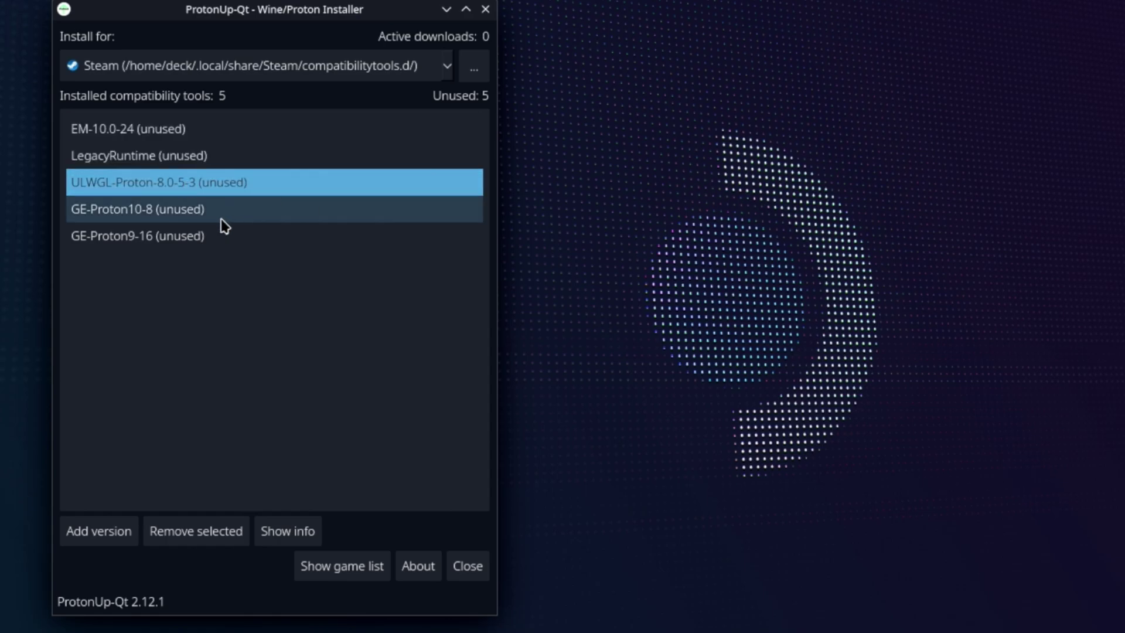
pyautogui.click(237, 316)
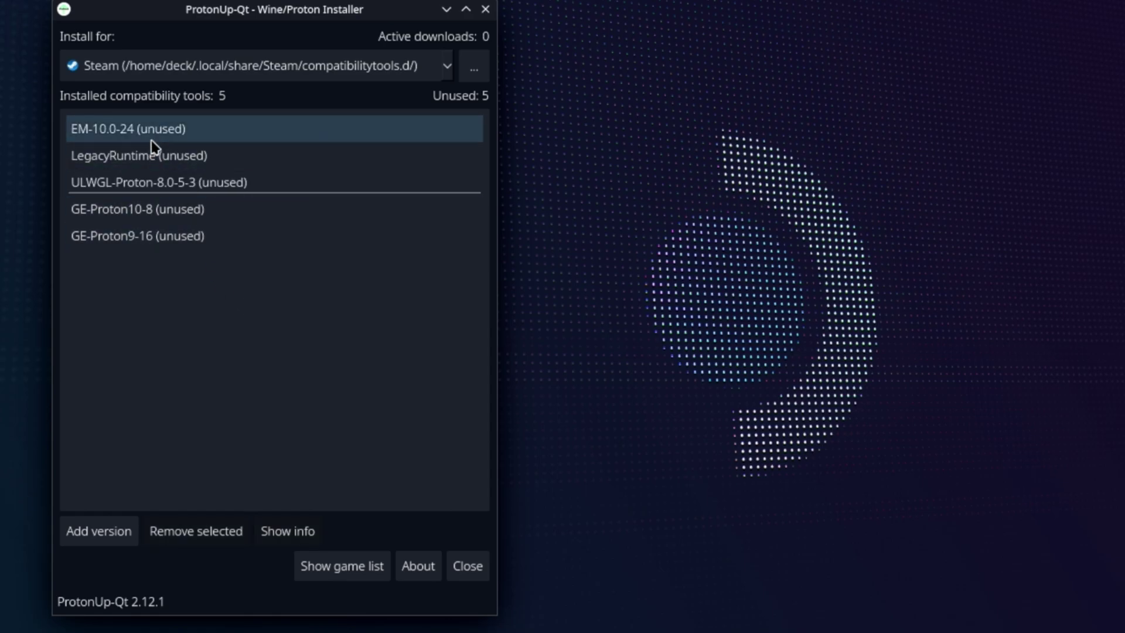
pyautogui.click(445, 67)
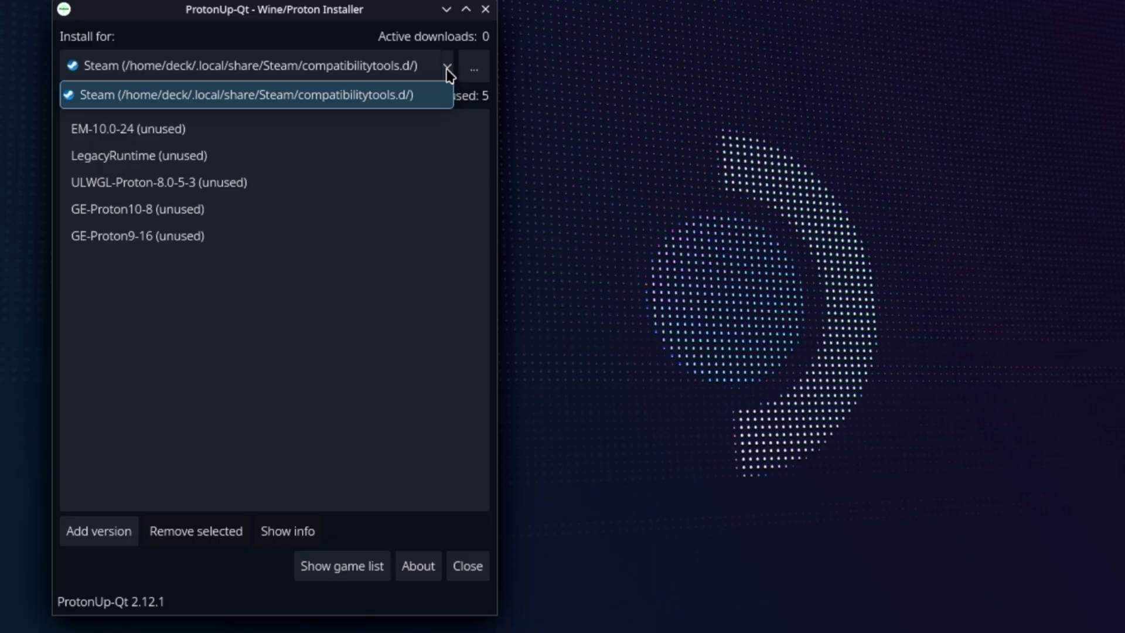
pyautogui.click(311, 334)
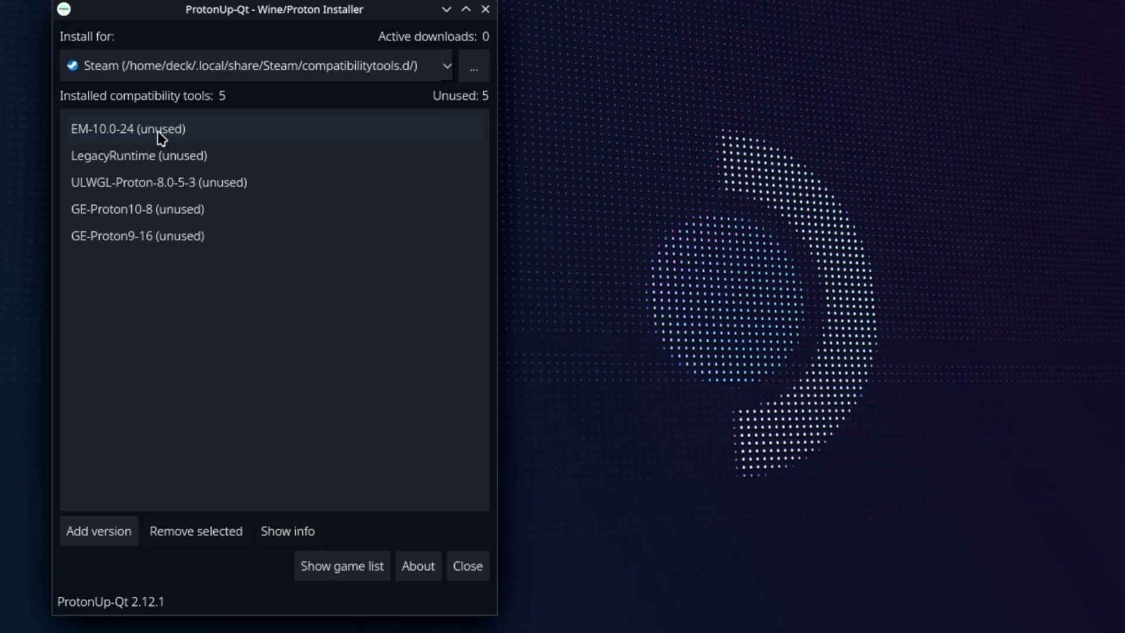
# Remove GE-Proton9-16, GE-Proton10-8, ULWGL-Proton-8.0-5-3 and EM-10.0-24, keeping only LegacyRuntime.
pyautogui.click(180, 237)
pyautogui.click(191, 530)
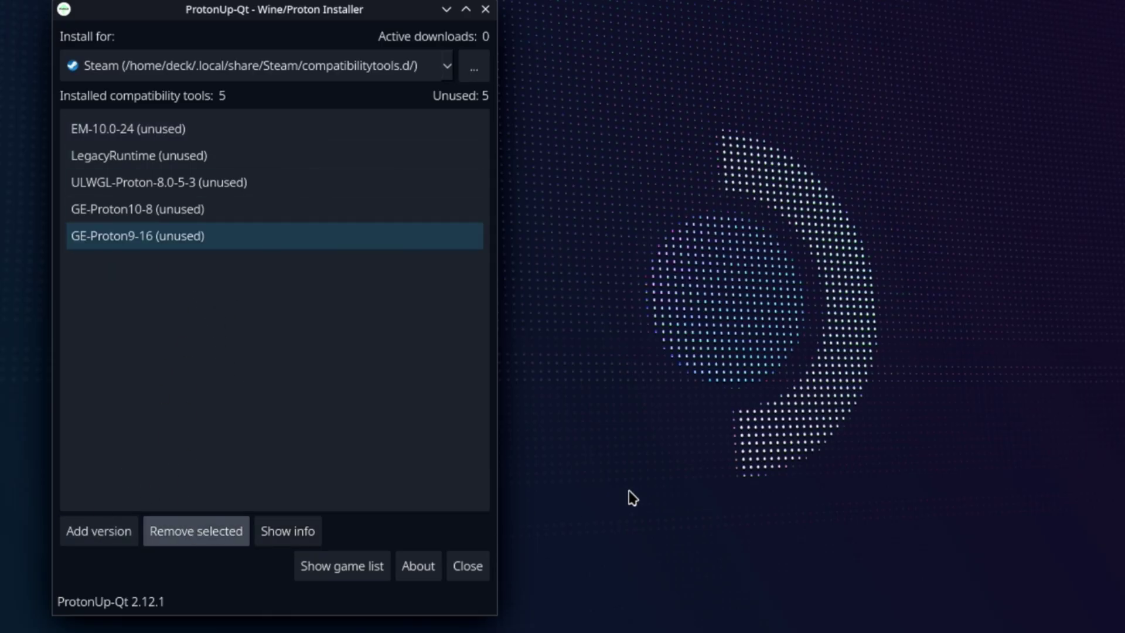
pyautogui.click(203, 533)
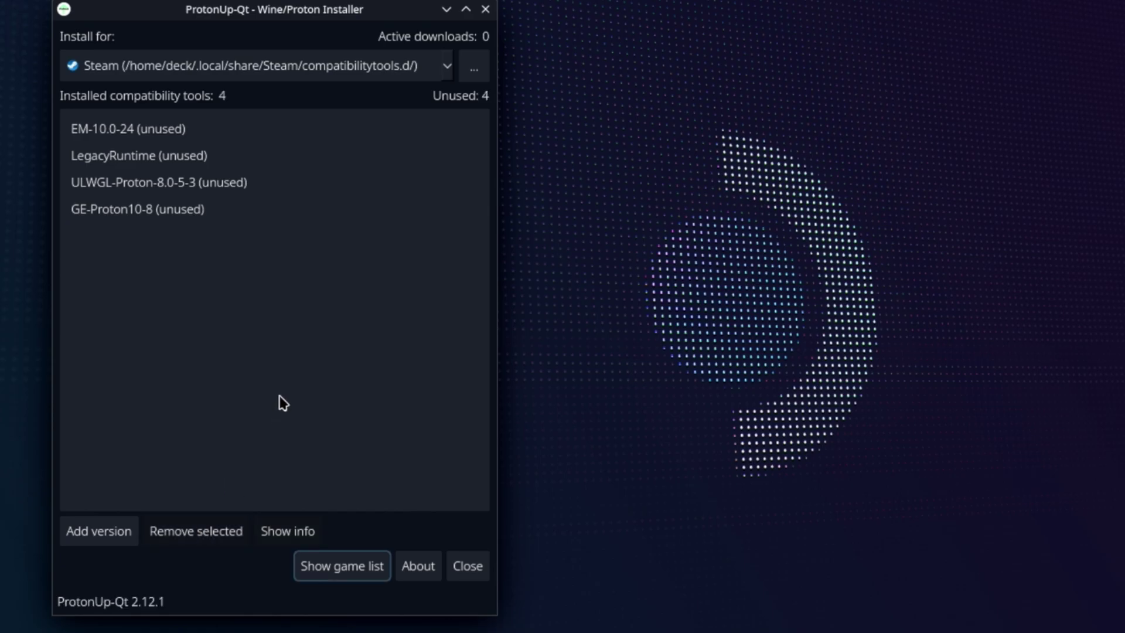
pyautogui.click(167, 209)
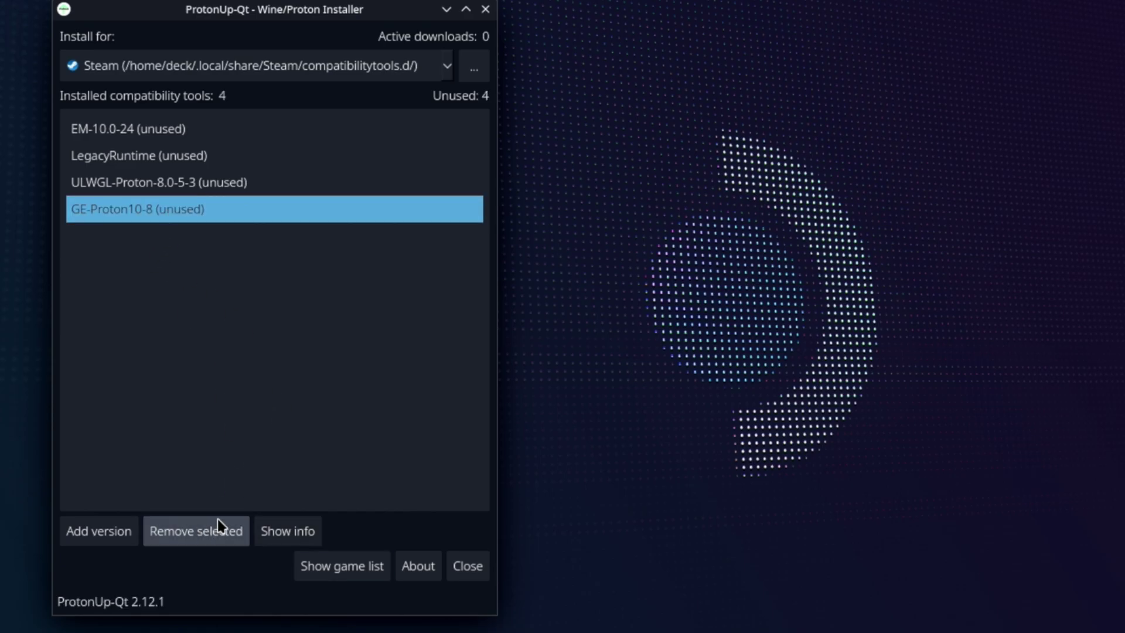
pyautogui.click(216, 535)
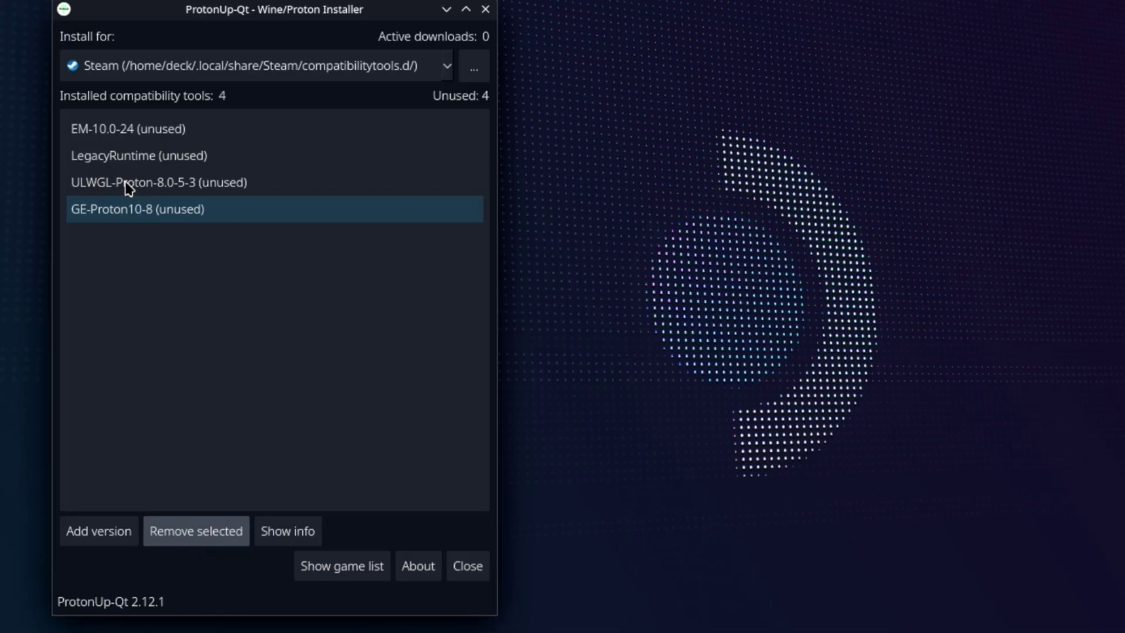
pyautogui.click(176, 187)
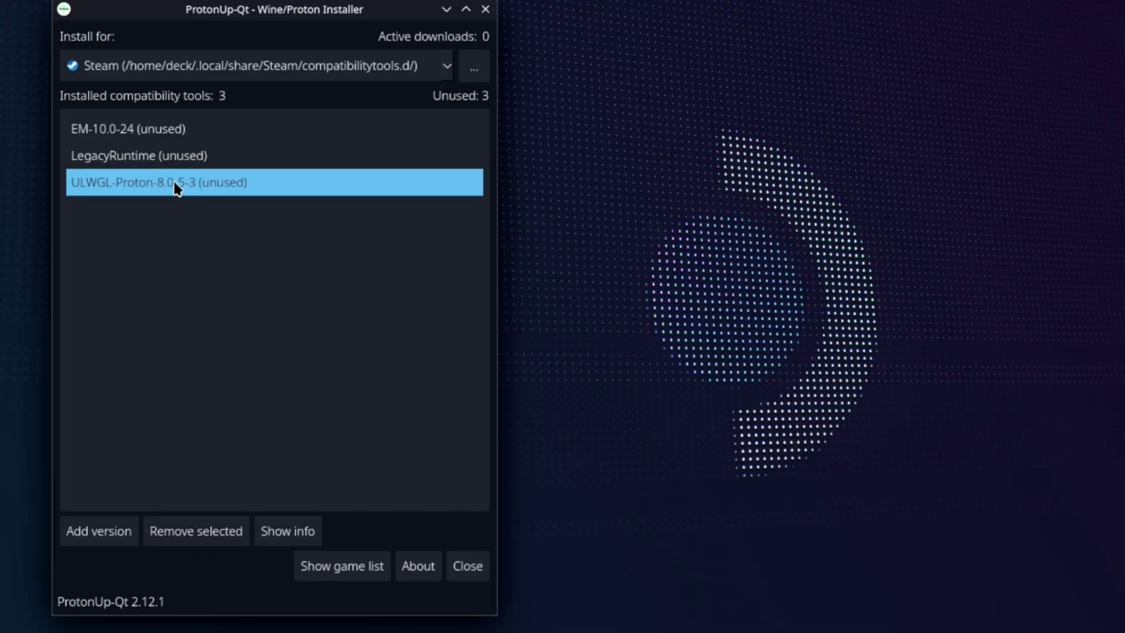
pyautogui.click(197, 534)
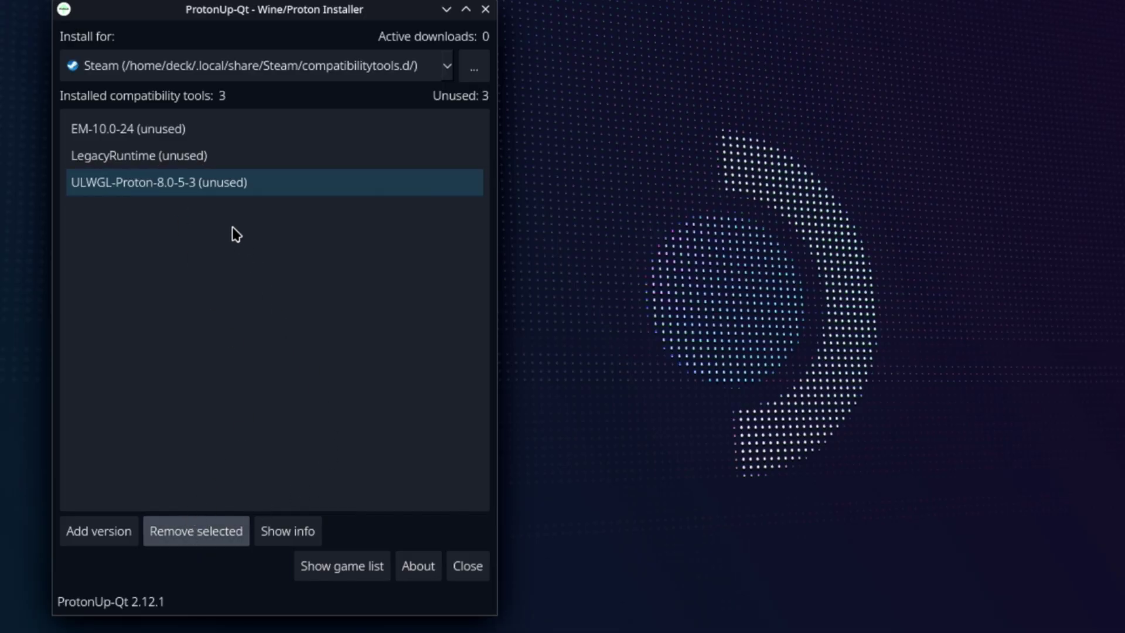
pyautogui.click(152, 134)
pyautogui.click(199, 533)
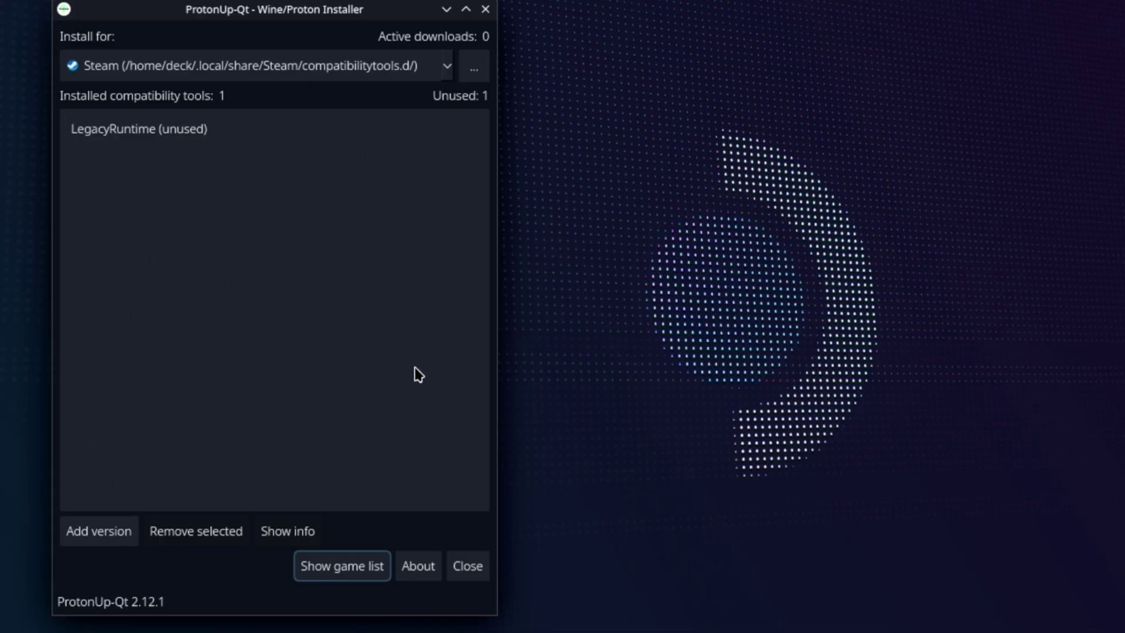
# Open the Steam game list maximized, widening the Deck Compatibility and Compatibility Tool columns.
pyautogui.click(337, 564)
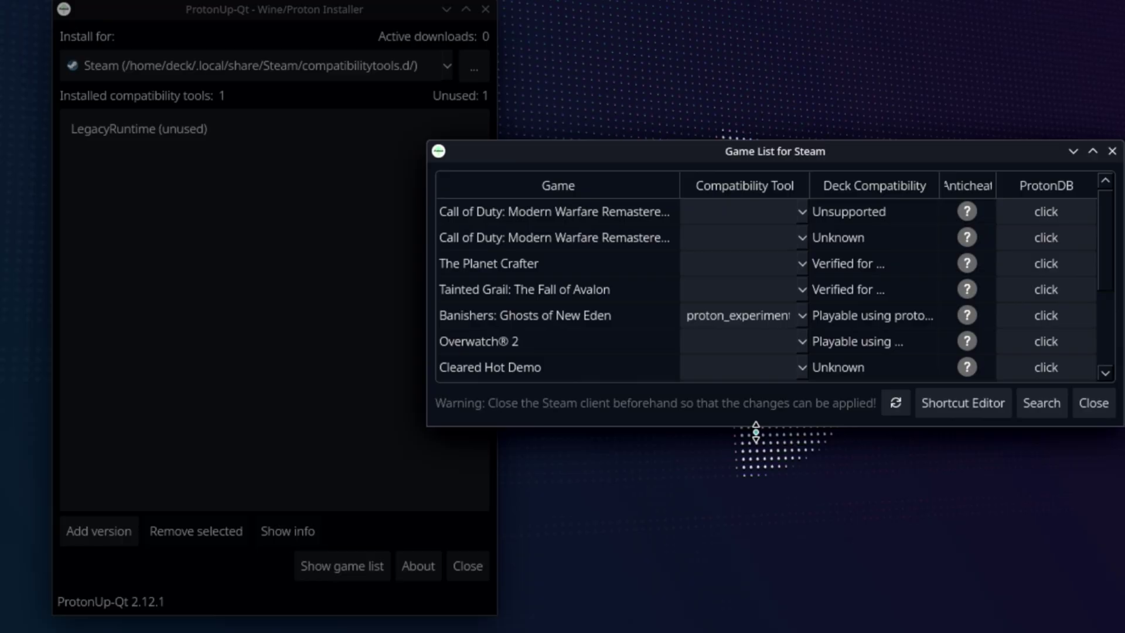
pyautogui.moveTo(756, 426); pyautogui.dragTo(755, 632)
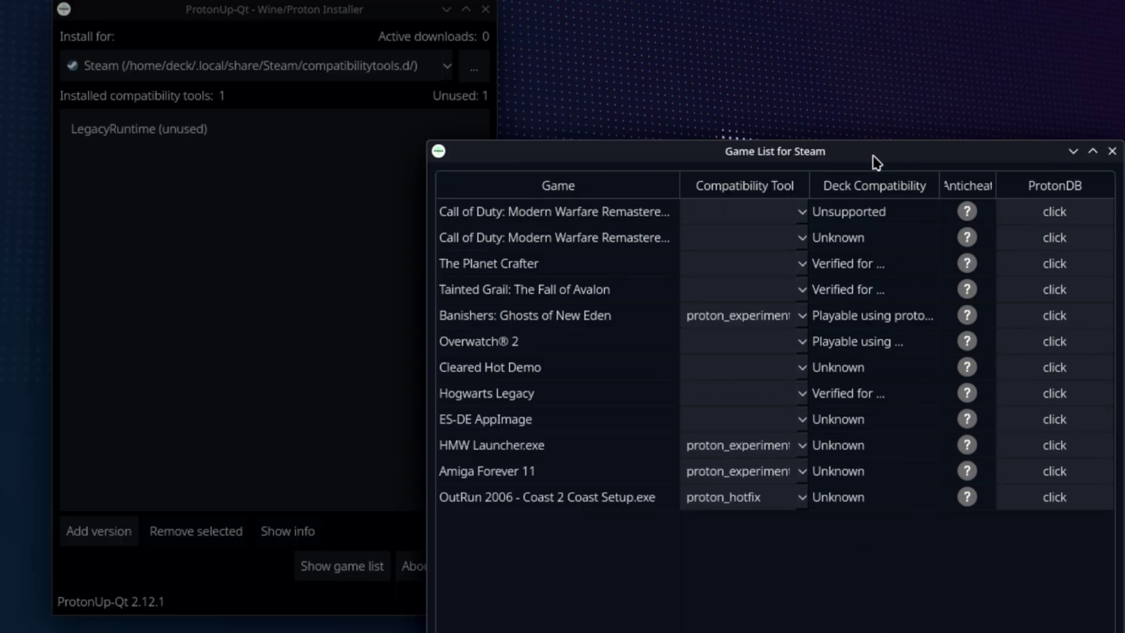
pyautogui.moveTo(873, 154); pyautogui.dragTo(846, 3)
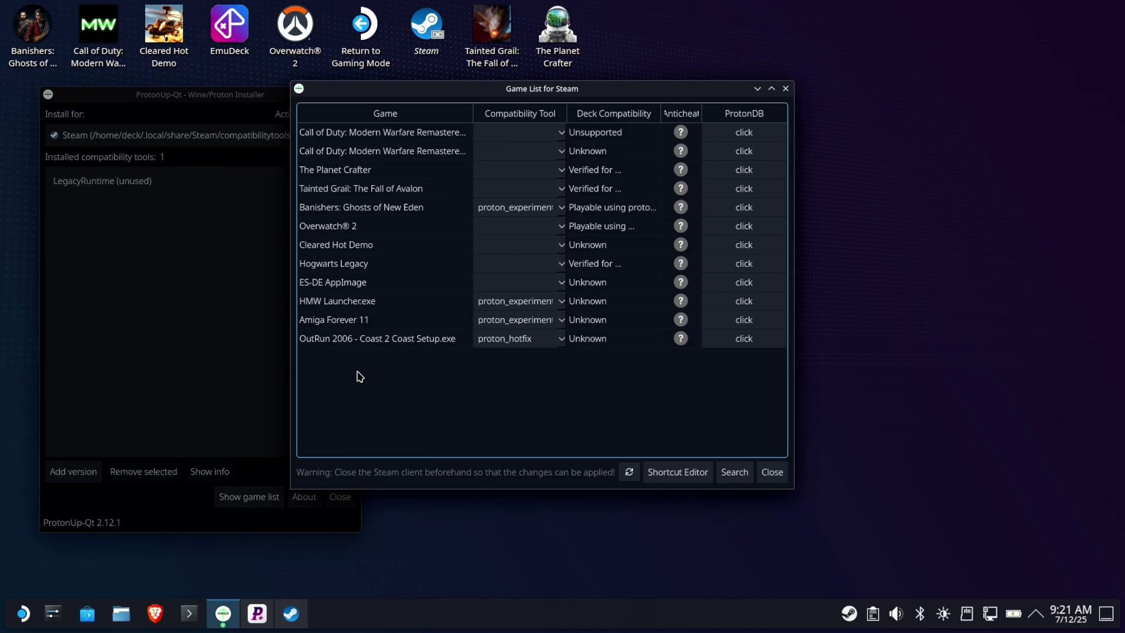
pyautogui.click(771, 89)
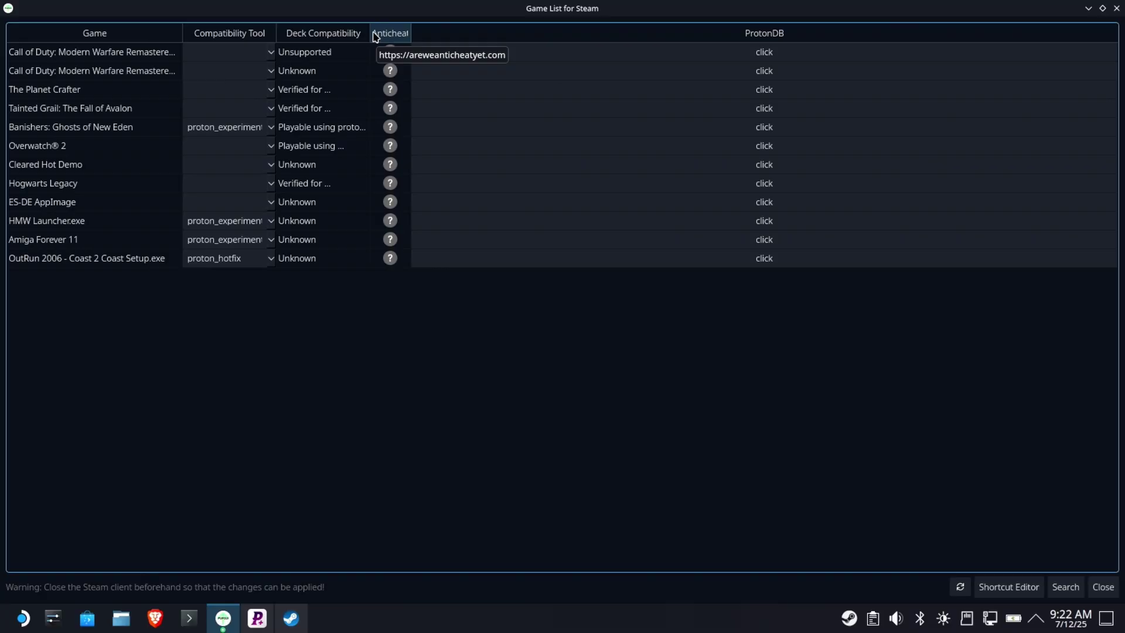
pyautogui.moveTo(372, 33); pyautogui.dragTo(510, 33)
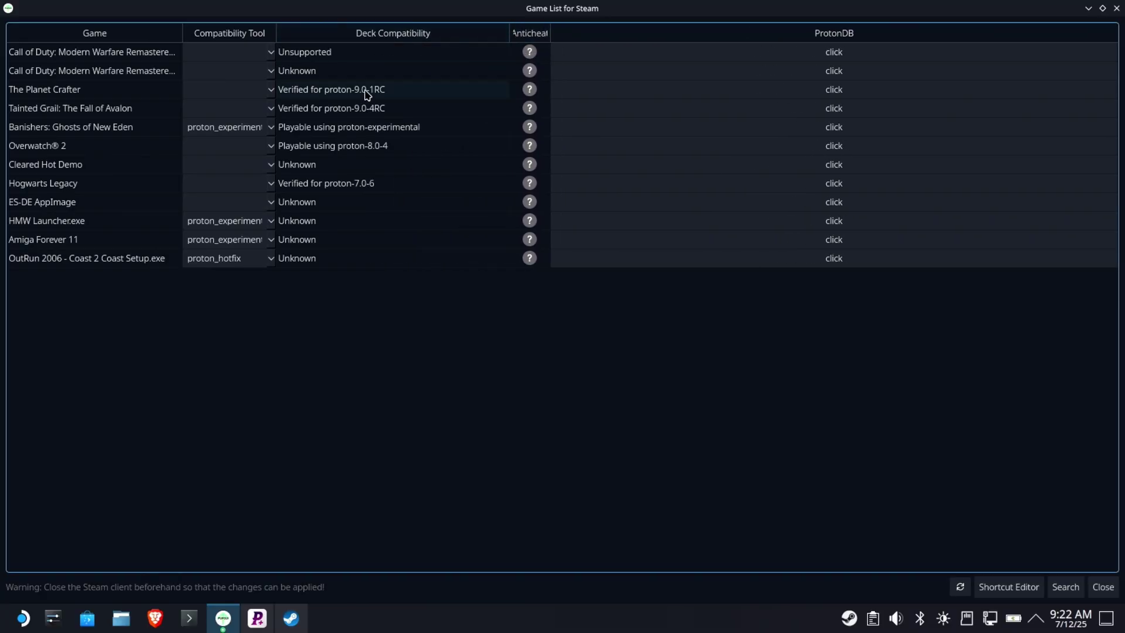
pyautogui.moveTo(278, 34); pyautogui.dragTo(364, 34)
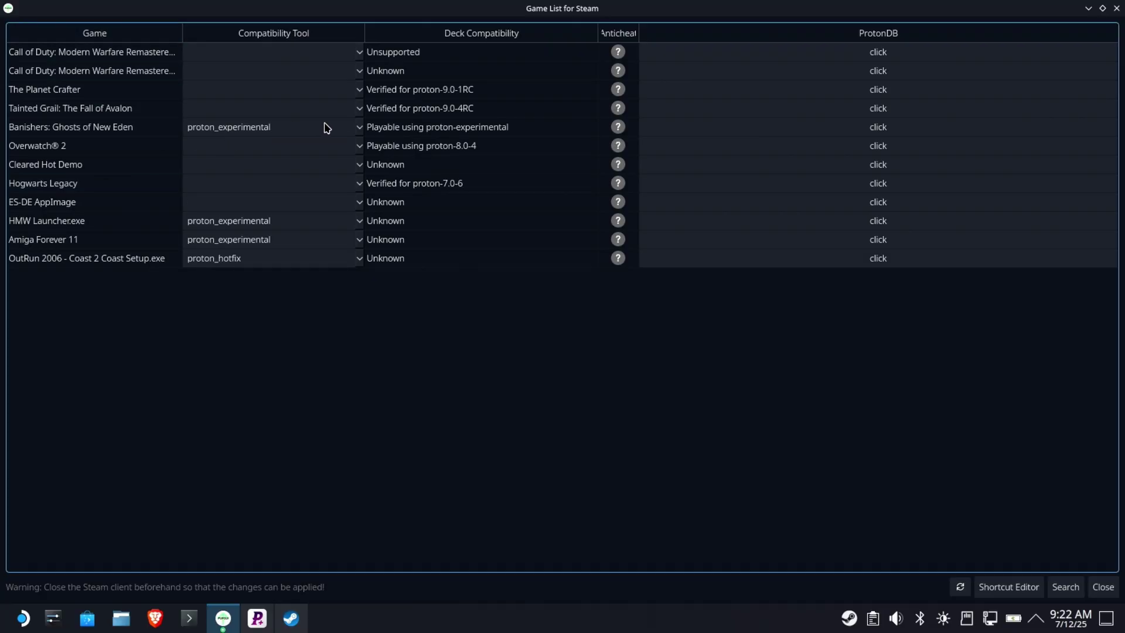
# Inspect Banishers, HMW Launcher.exe and OutRun 2006 entries, keeping OutRun on proton_hotfix.
pyautogui.click(80, 124)
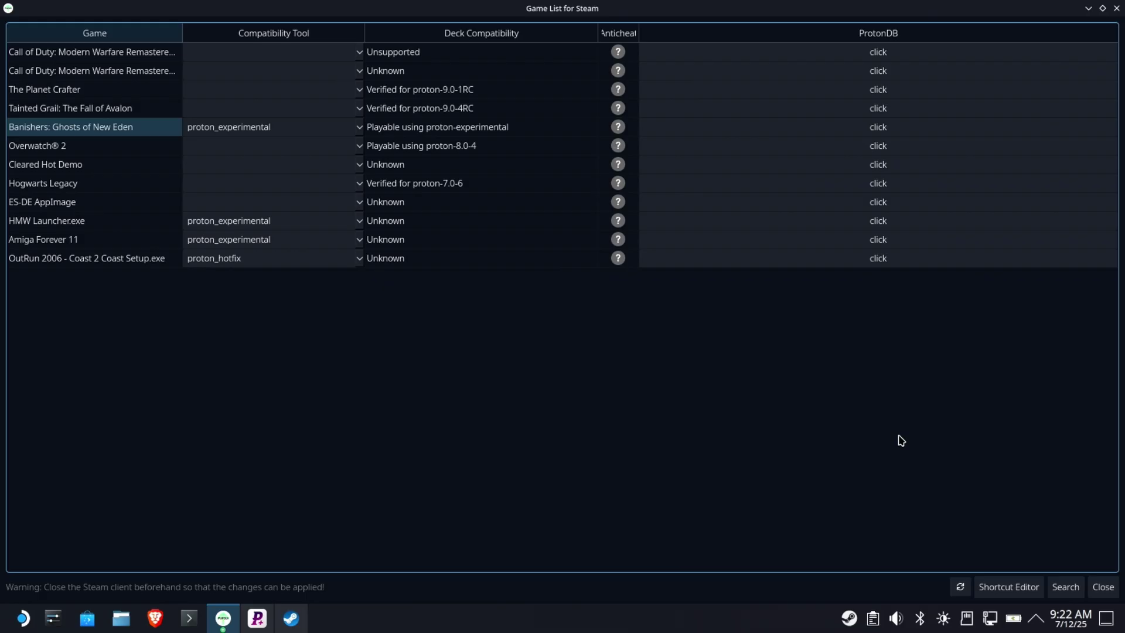
pyautogui.click(42, 221)
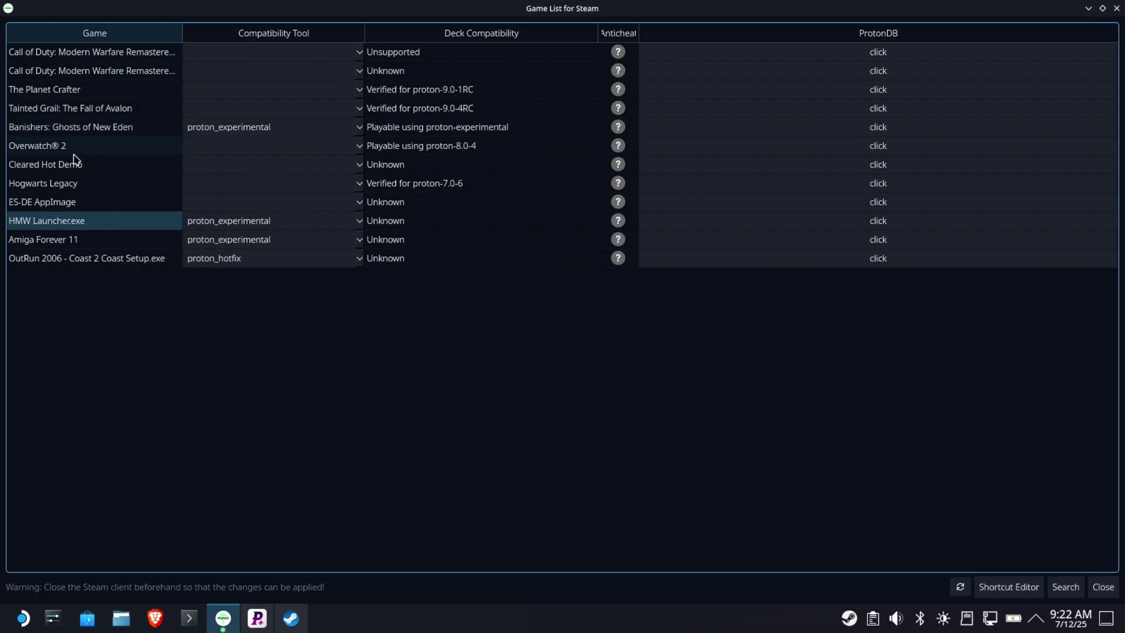
pyautogui.click(217, 258)
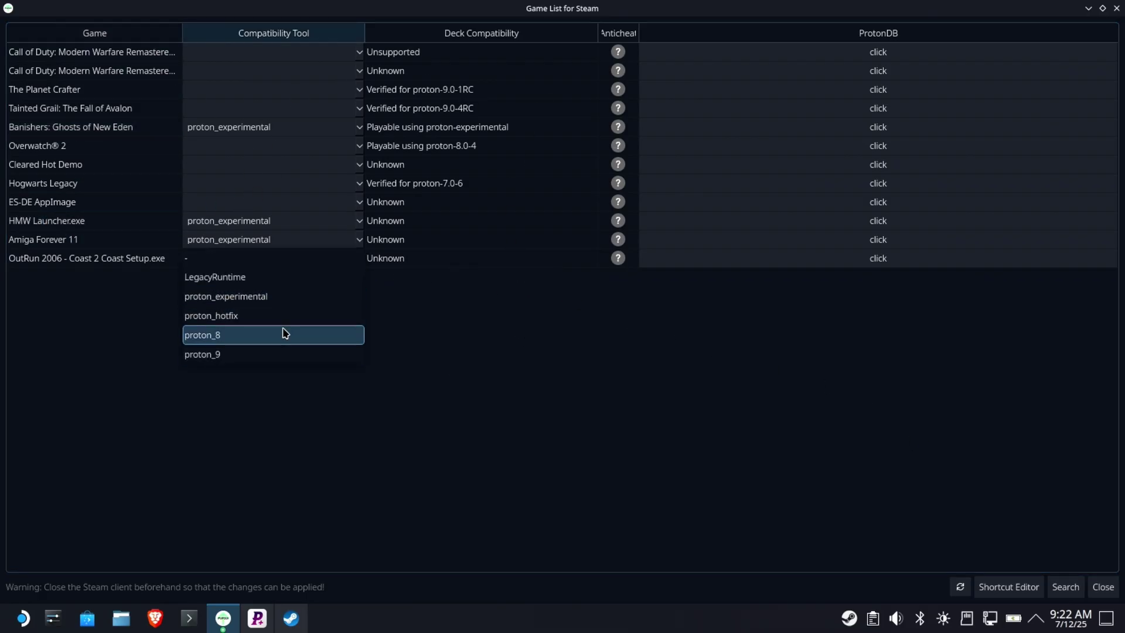
pyautogui.press('Up')
pyautogui.press('Return')
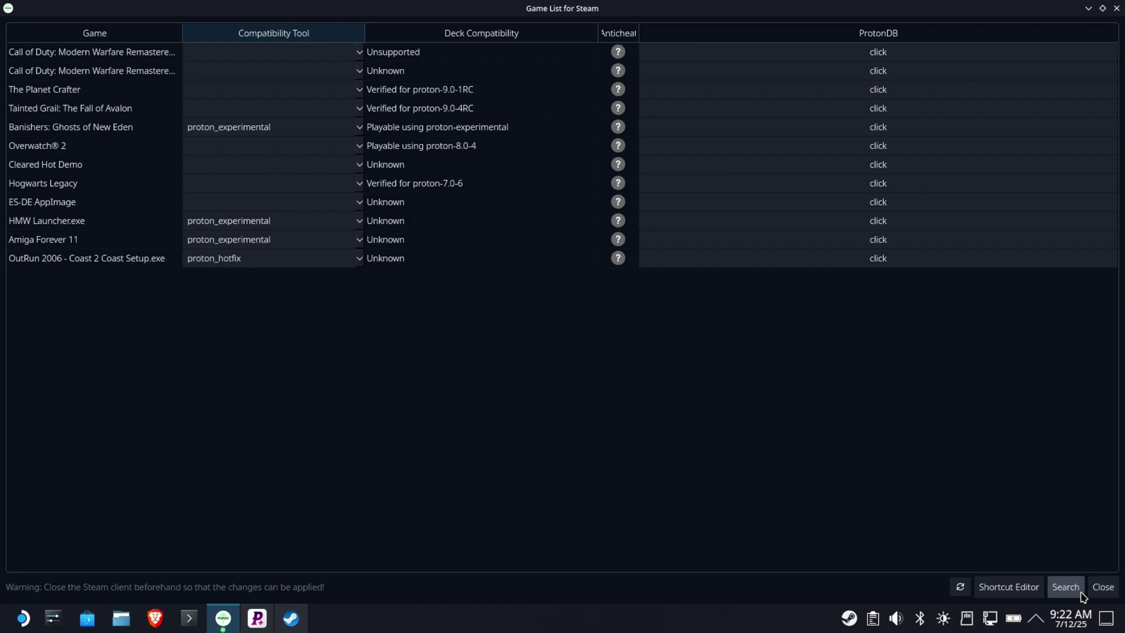
# Review shortcut executables and full start directories in a widened Shortcut Editor, then close it and ProtonUp-Qt.
pyautogui.click(71, 237)
pyautogui.click(1009, 586)
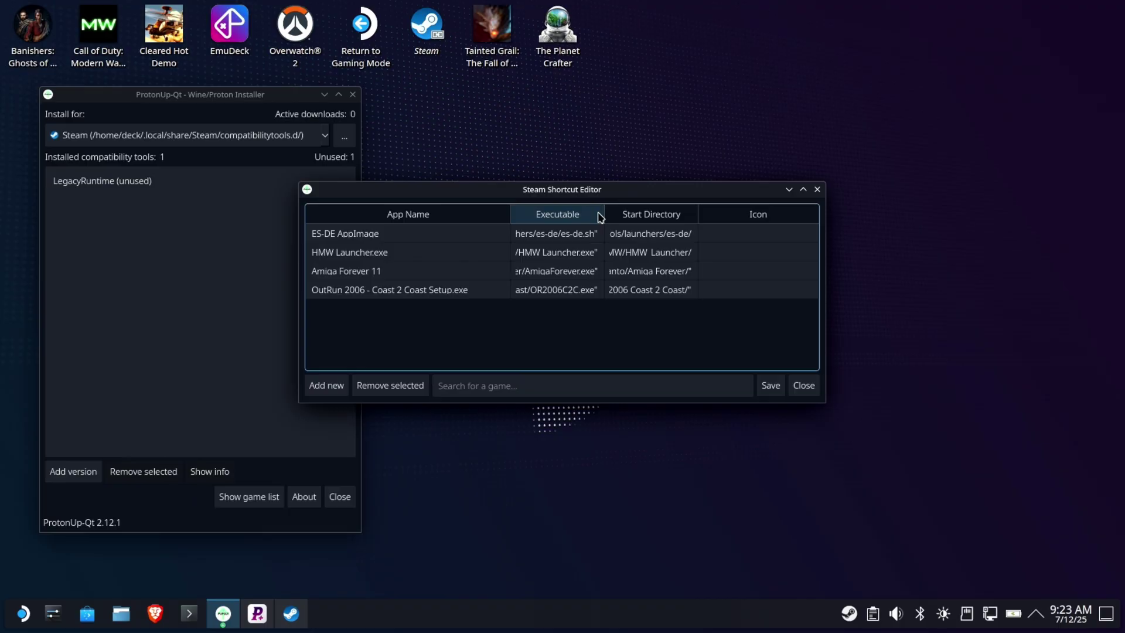
pyautogui.moveTo(604, 216); pyautogui.dragTo(673, 215)
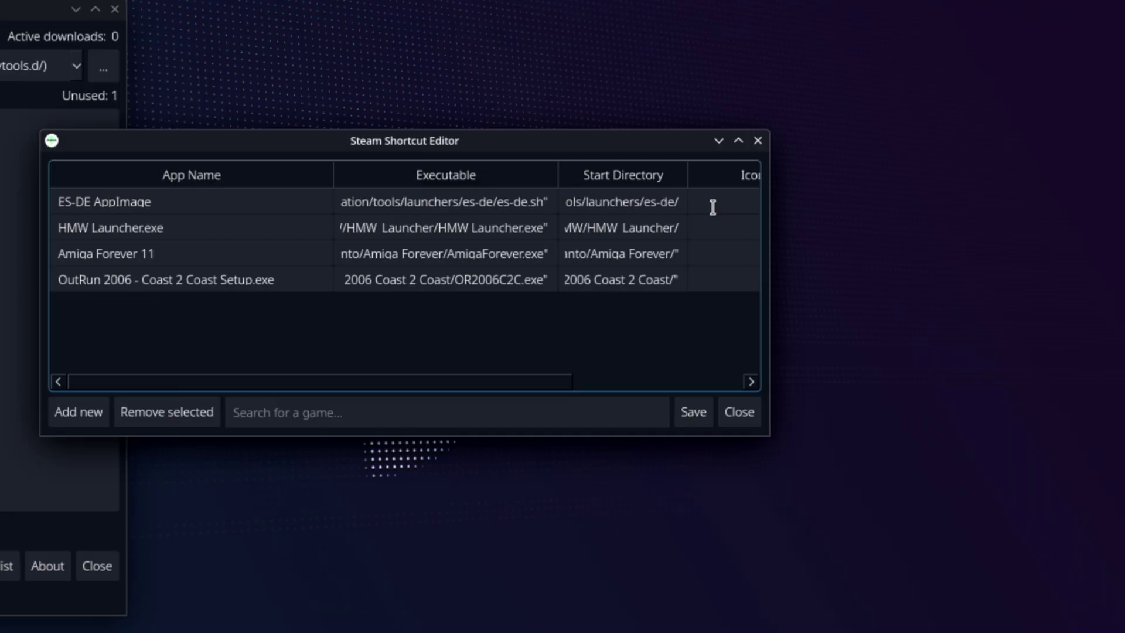
pyautogui.moveTo(769, 236); pyautogui.dragTo(1085, 257)
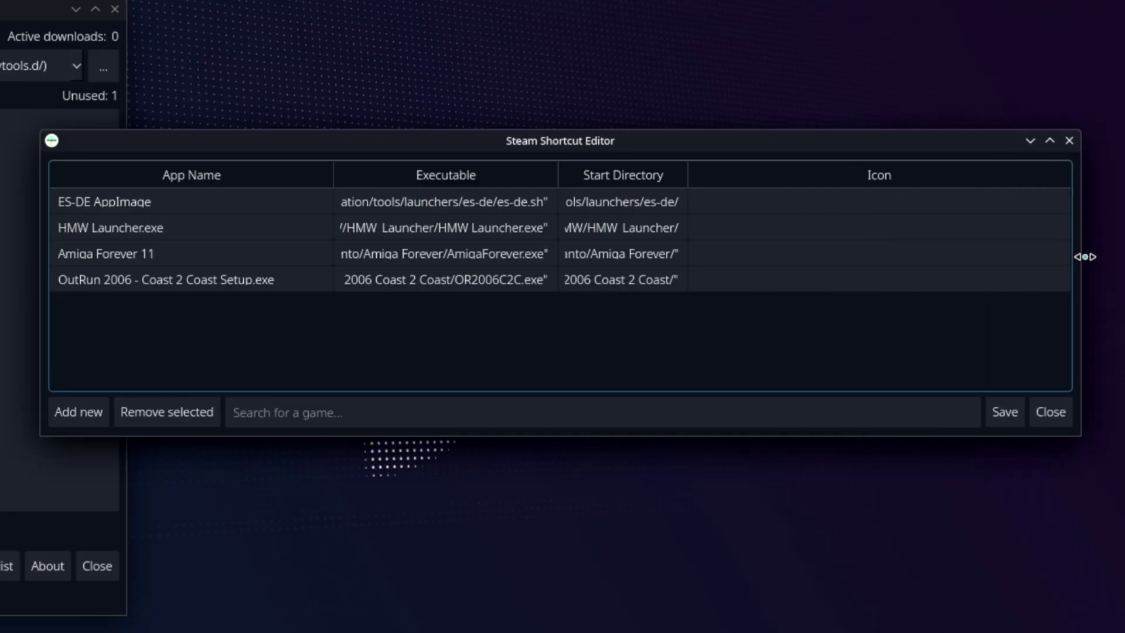
pyautogui.moveTo(687, 175); pyautogui.dragTo(1113, 215)
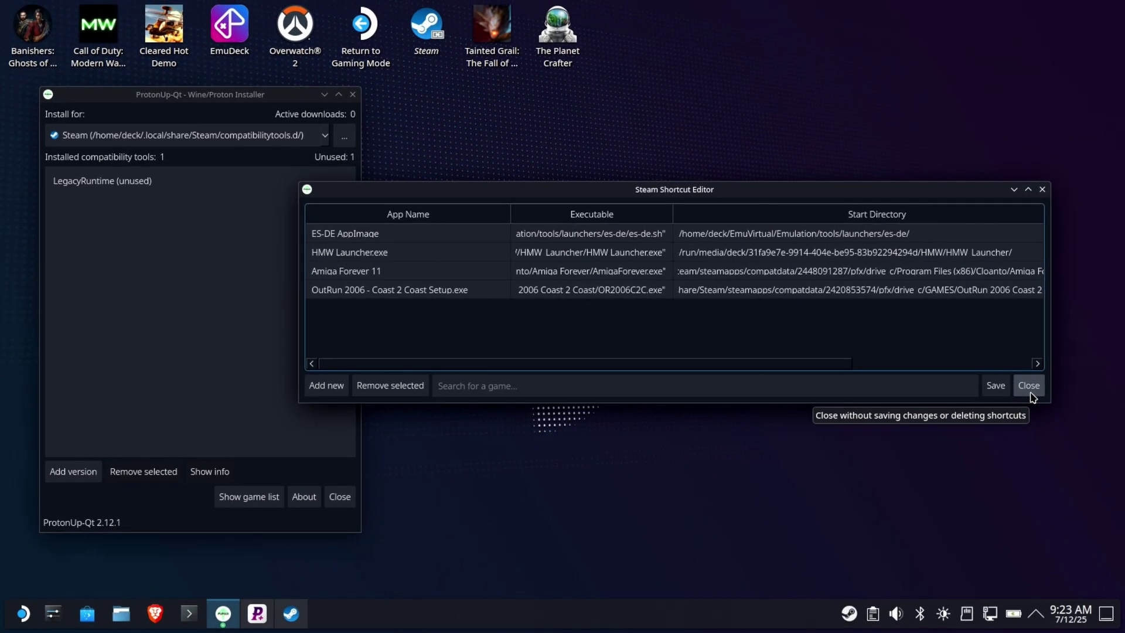
pyautogui.click(1030, 393)
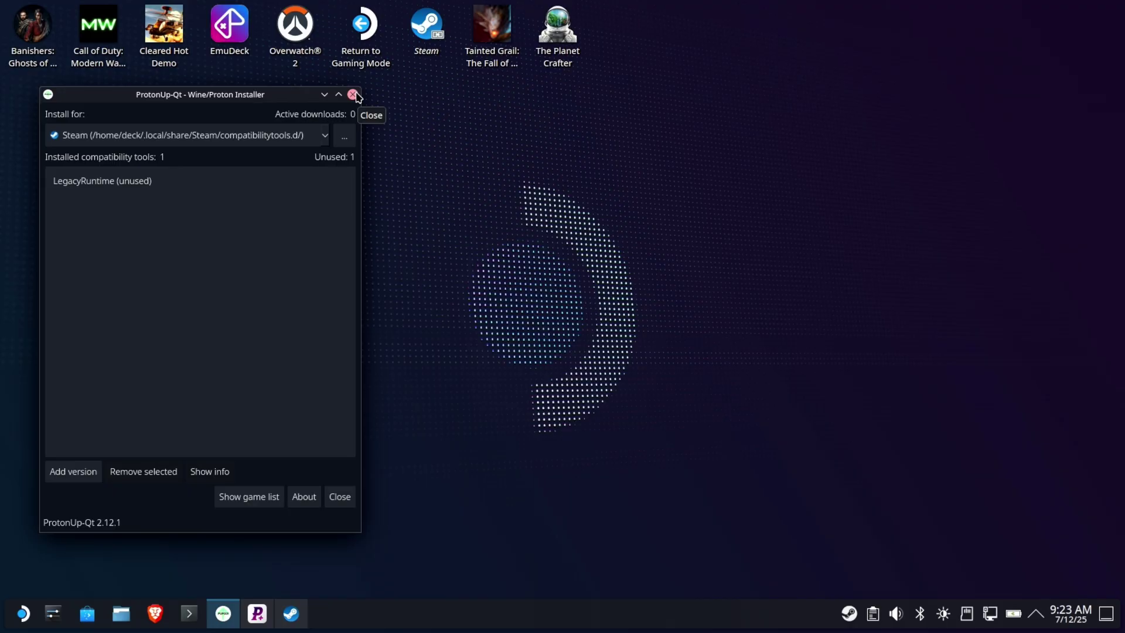
pyautogui.click(354, 95)
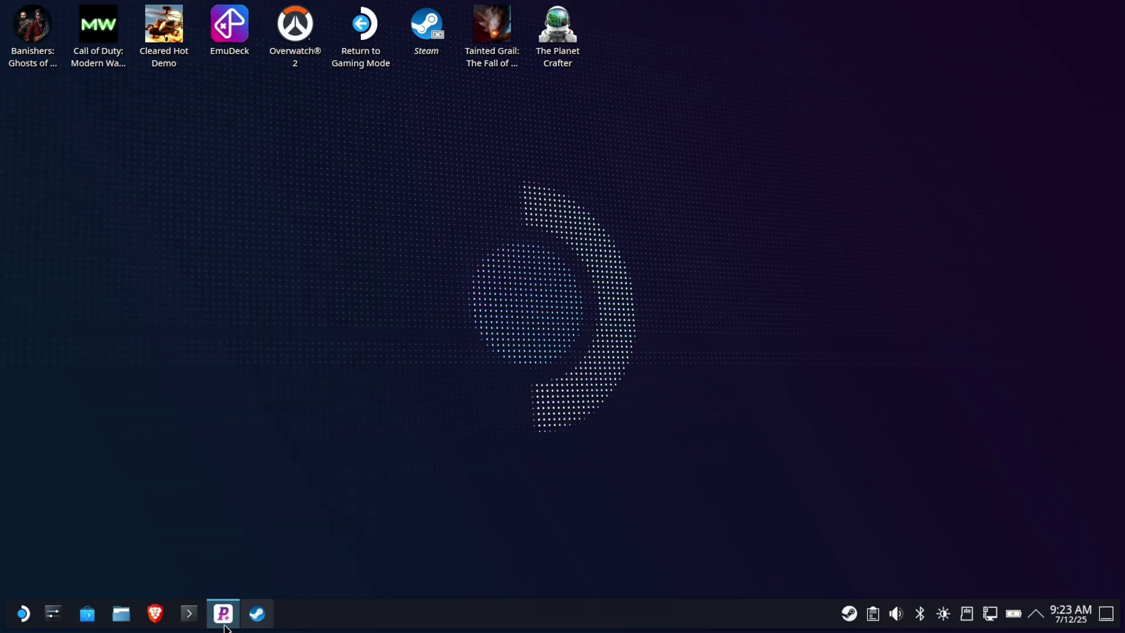
# Restore ProtonPlus, move it to the upper-left and enlarge it so runner descriptions fit.
pyautogui.click(225, 626)
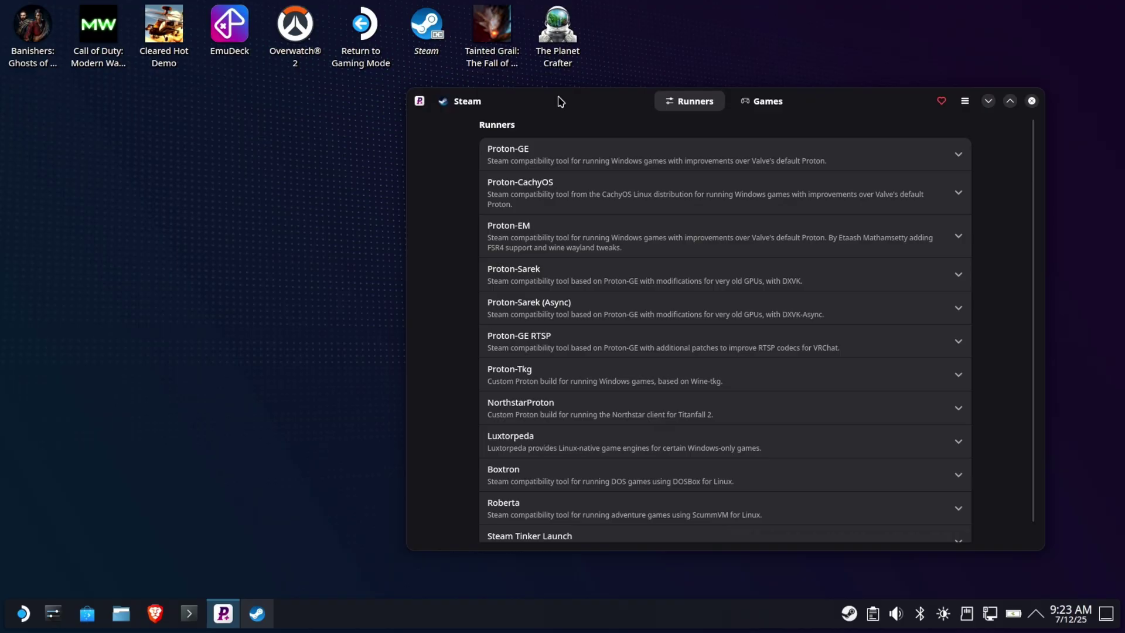
pyautogui.moveTo(544, 96); pyautogui.dragTo(176, 40)
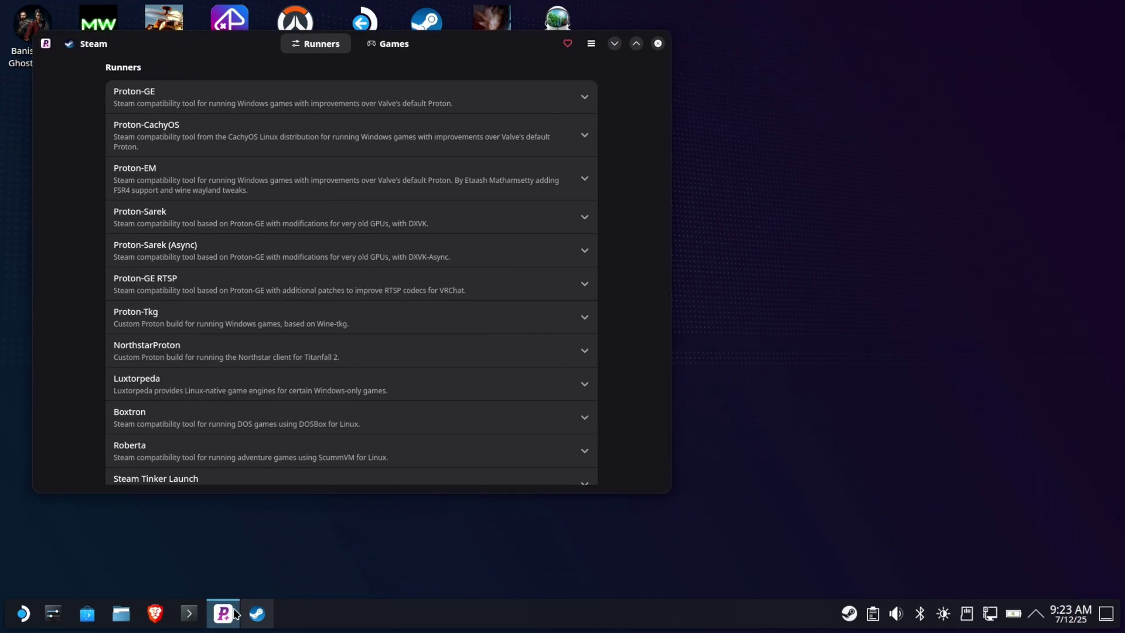
pyautogui.moveTo(231, 623)
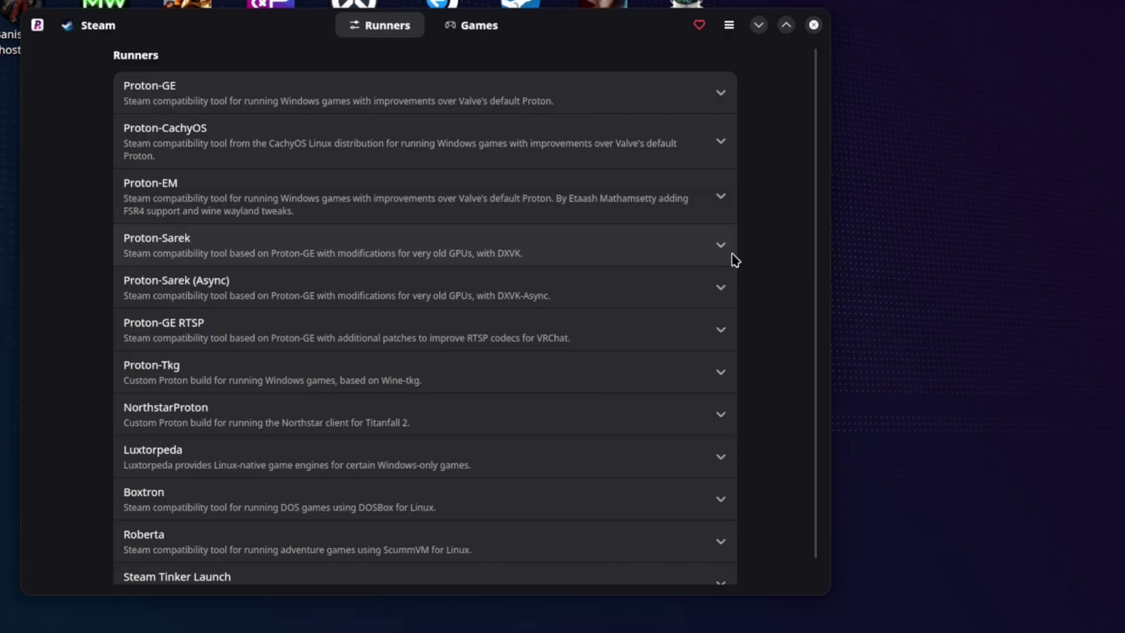
pyautogui.moveTo(823, 593); pyautogui.dragTo(1080, 631)
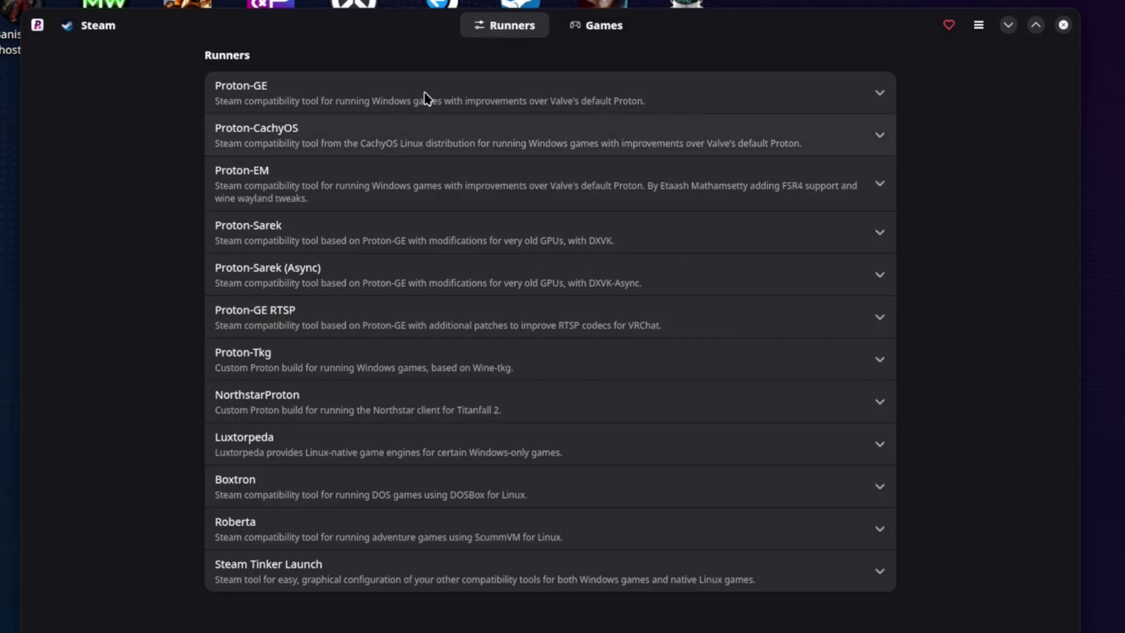
# Expand the Proton-GE runner to browse its available versions.
pyautogui.click(883, 100)
pyautogui.click(883, 100)
pyautogui.click(883, 100)
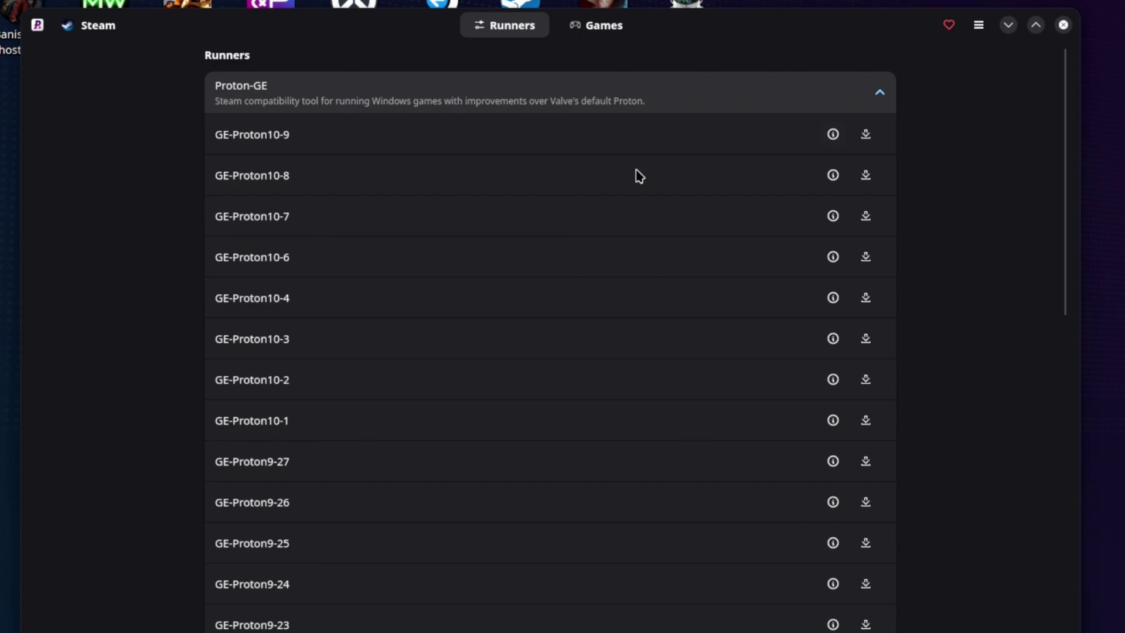
pyautogui.scroll(-10, 580, 177)
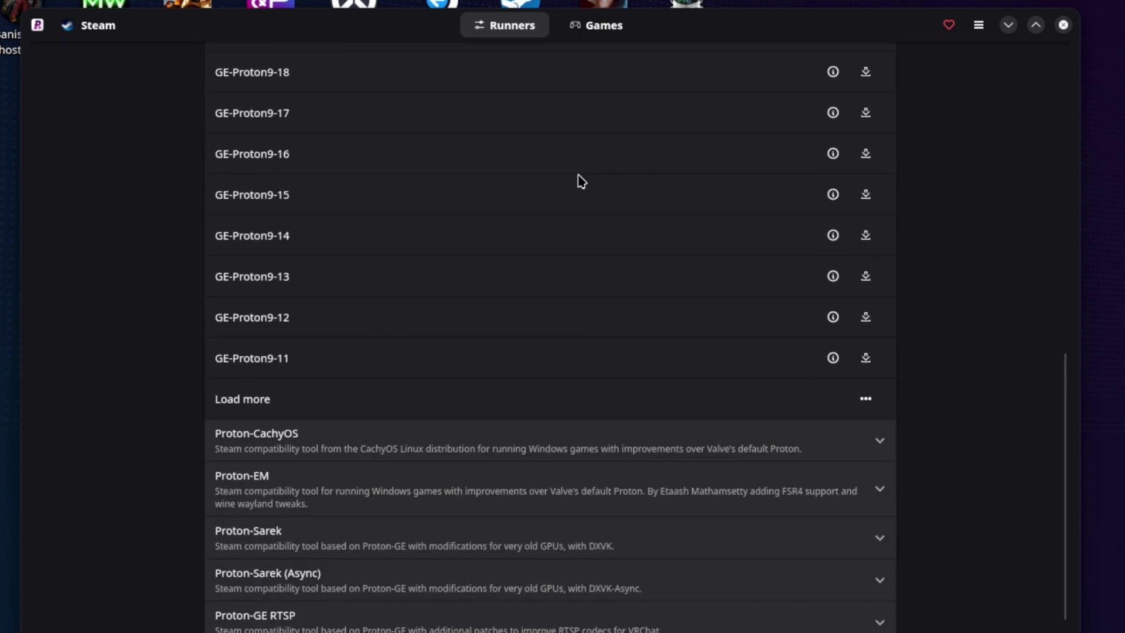
pyautogui.scroll(5, 580, 179)
pyautogui.scroll(5, 580, 180)
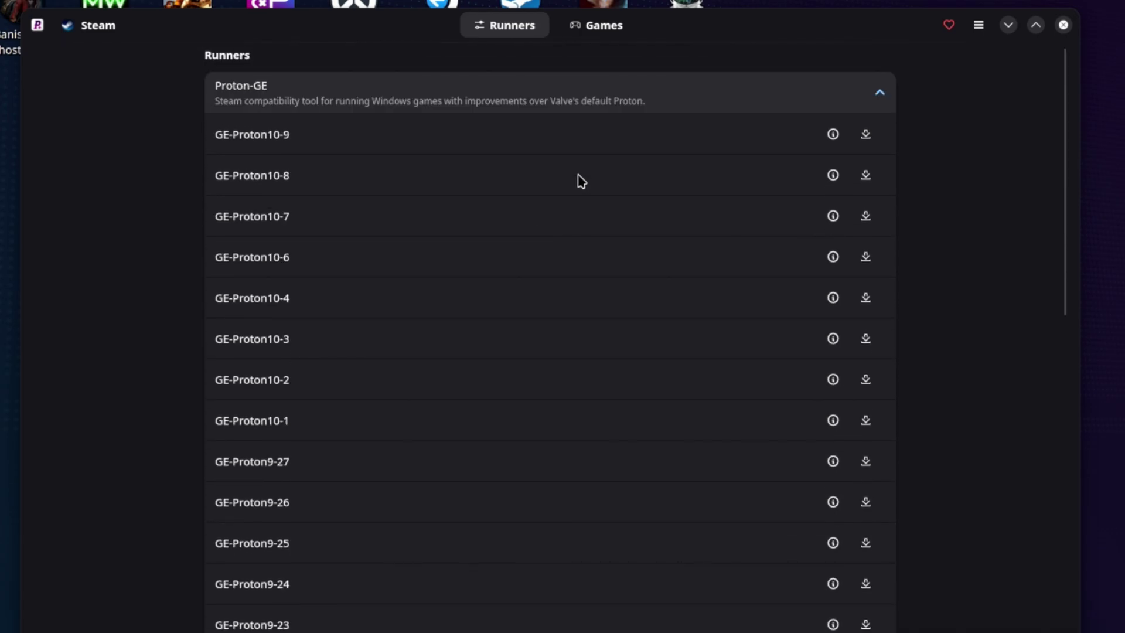
pyautogui.click(880, 95)
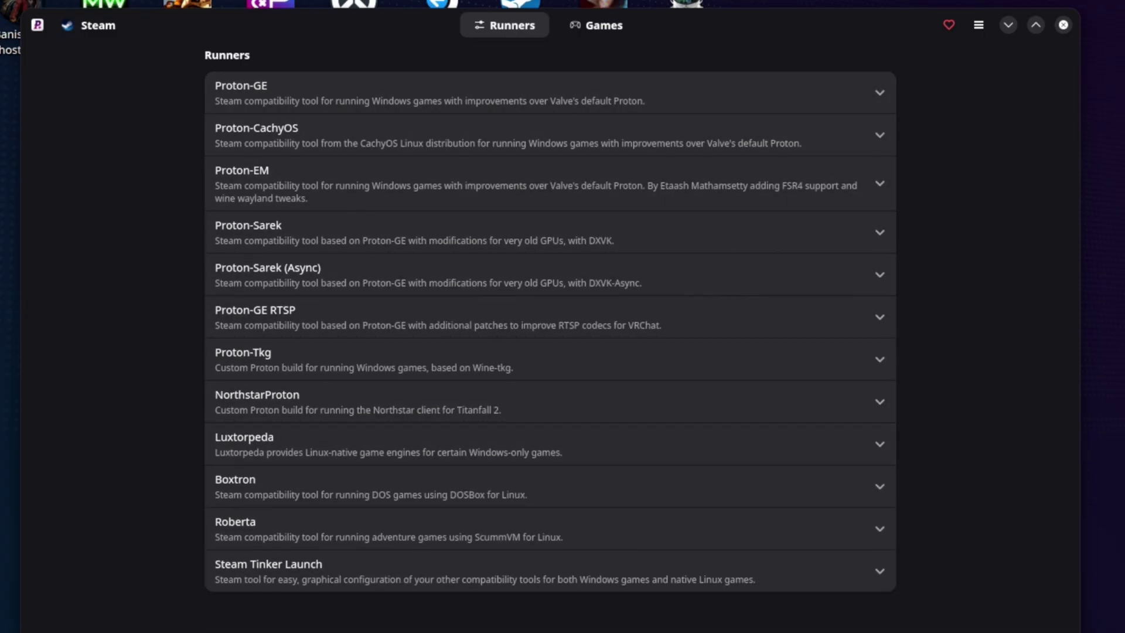
pyautogui.click(880, 95)
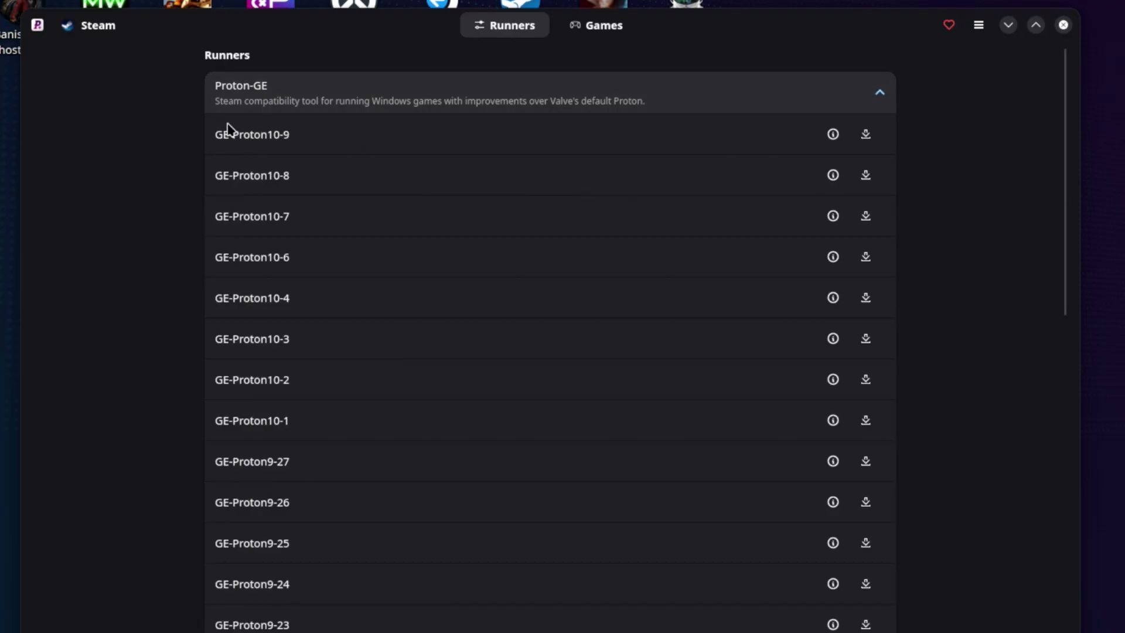
# Read the GE-Proton10-9 changelog and install GE-Proton10-9.
pyautogui.click(840, 139)
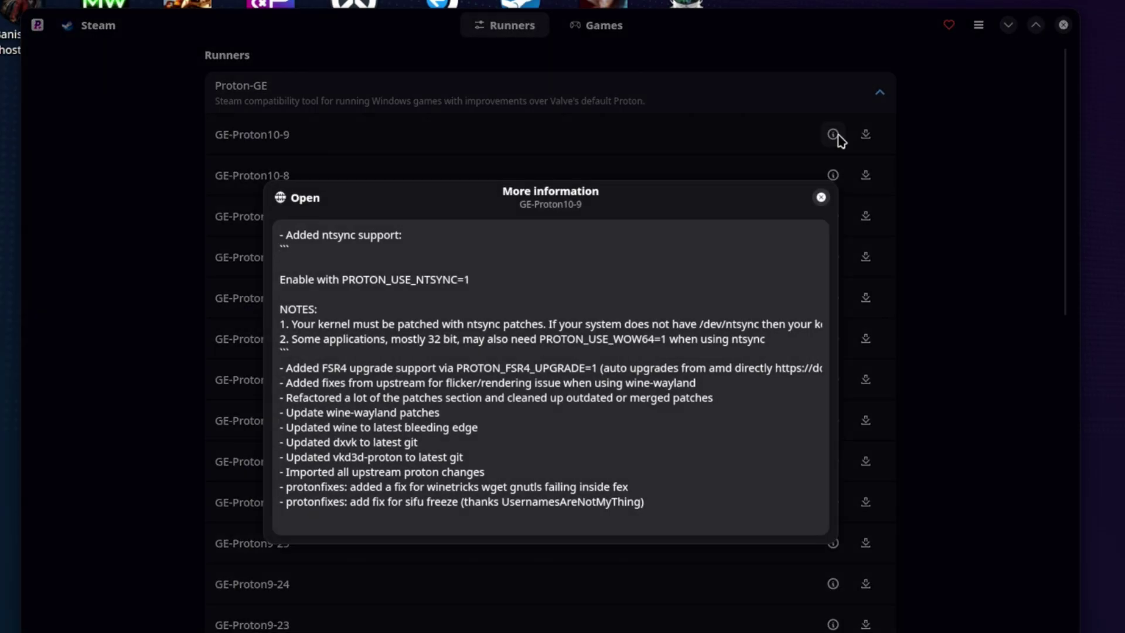
pyautogui.click(821, 198)
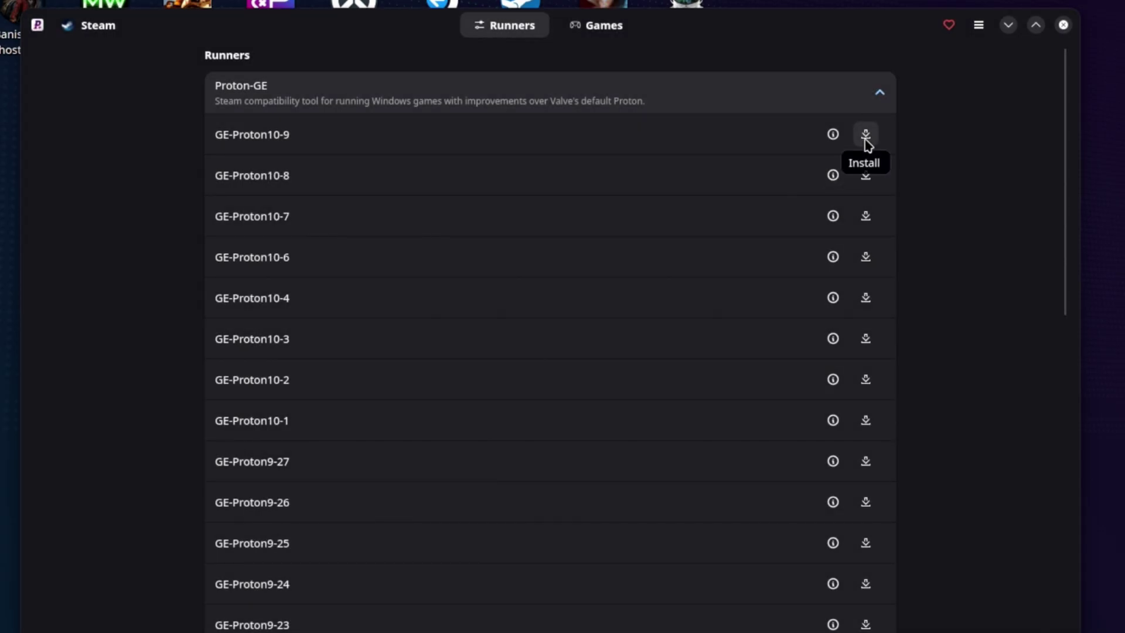
pyautogui.click(866, 136)
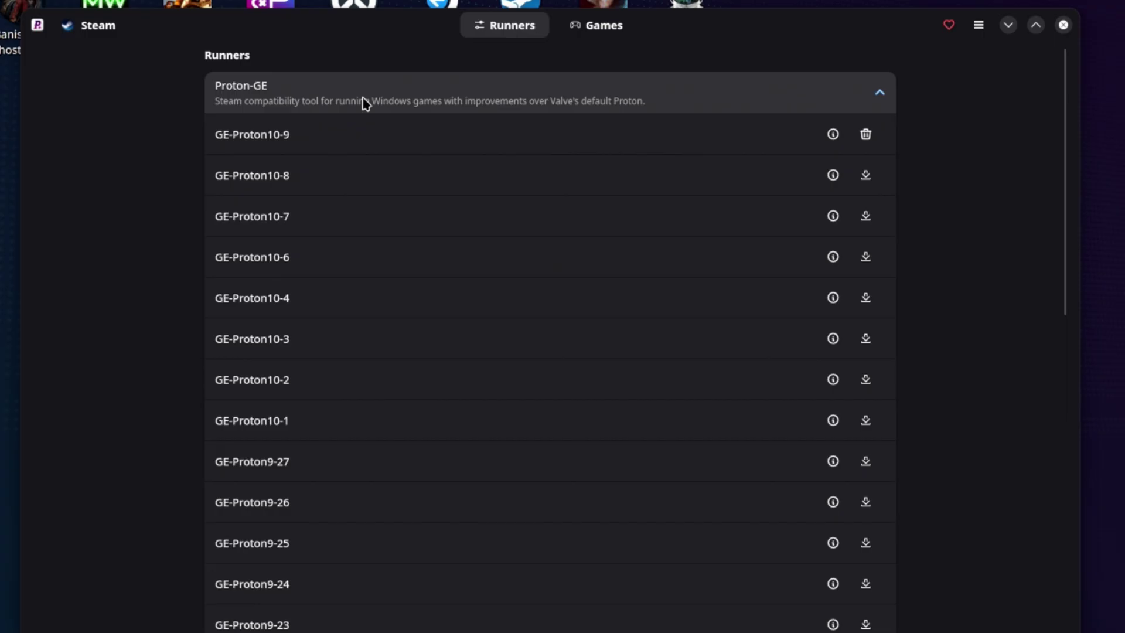
pyautogui.click(880, 95)
pyautogui.click(880, 96)
# Collapse the Proton-GE version list and switch ProtonPlus to its Steam Games table.
pyautogui.scroll(-10, 356, 144)
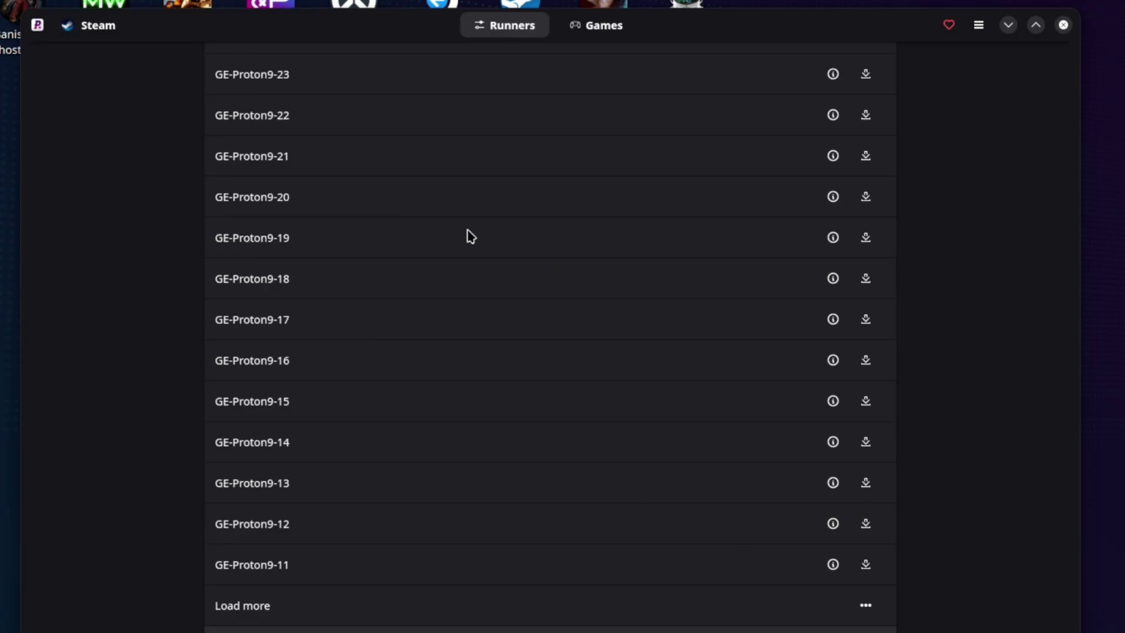
pyautogui.scroll(10, 470, 236)
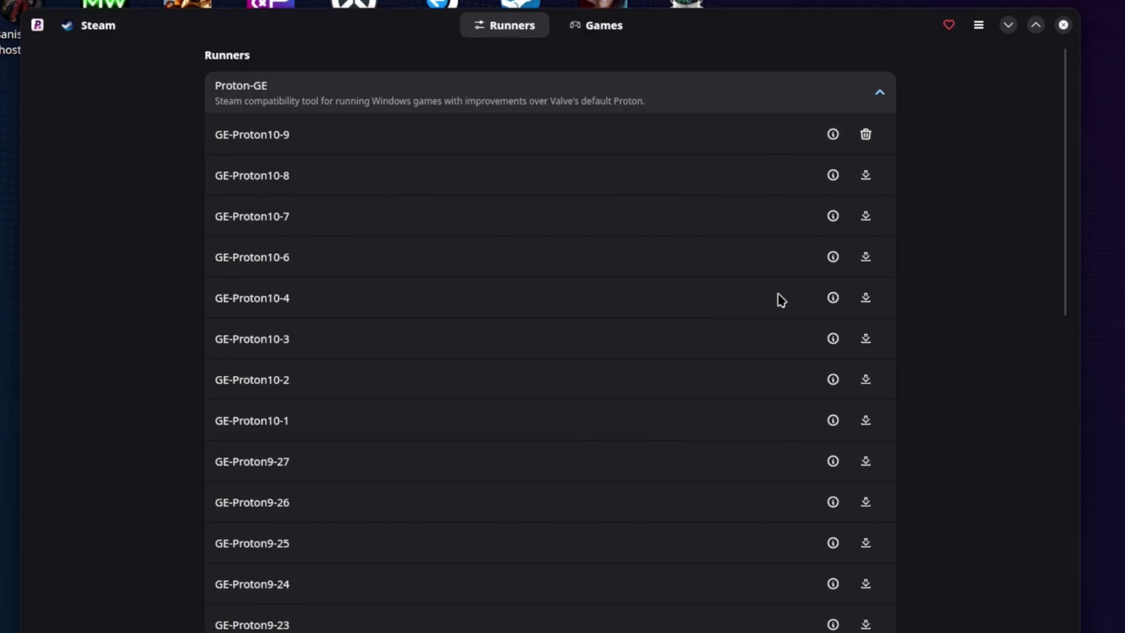
pyautogui.scroll(-12, 759, 585)
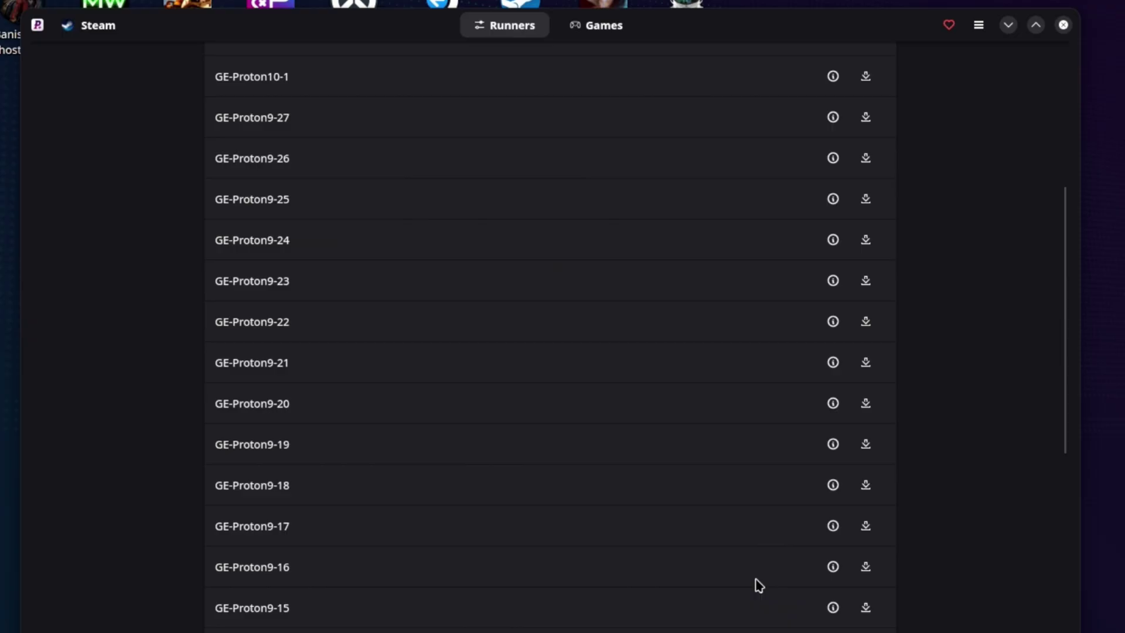
pyautogui.scroll(12, 757, 578)
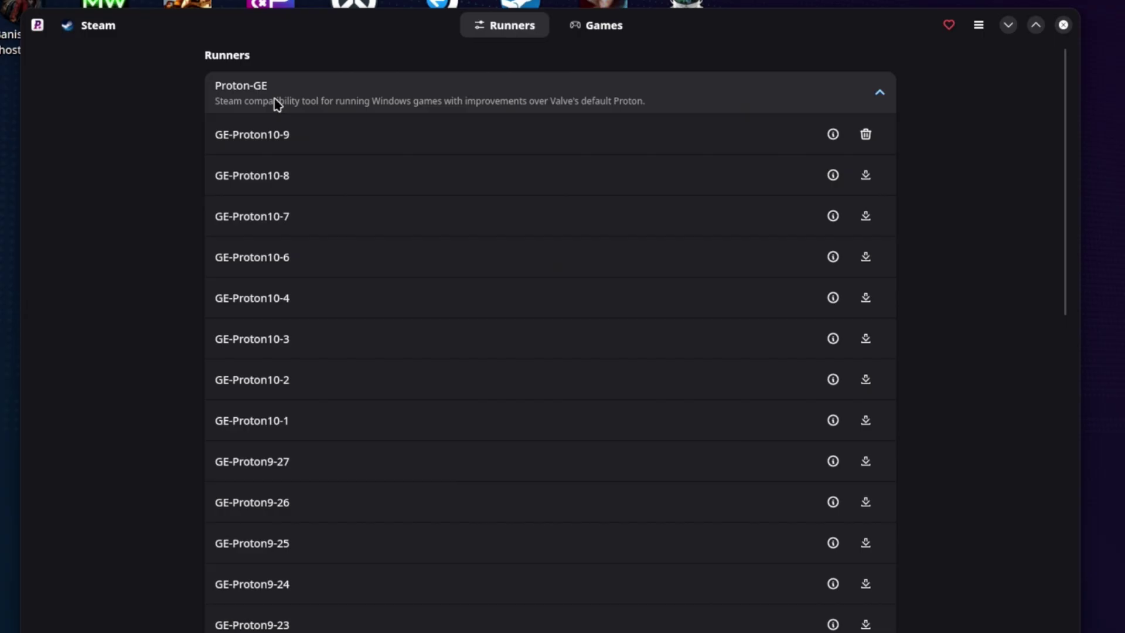
pyautogui.click(881, 94)
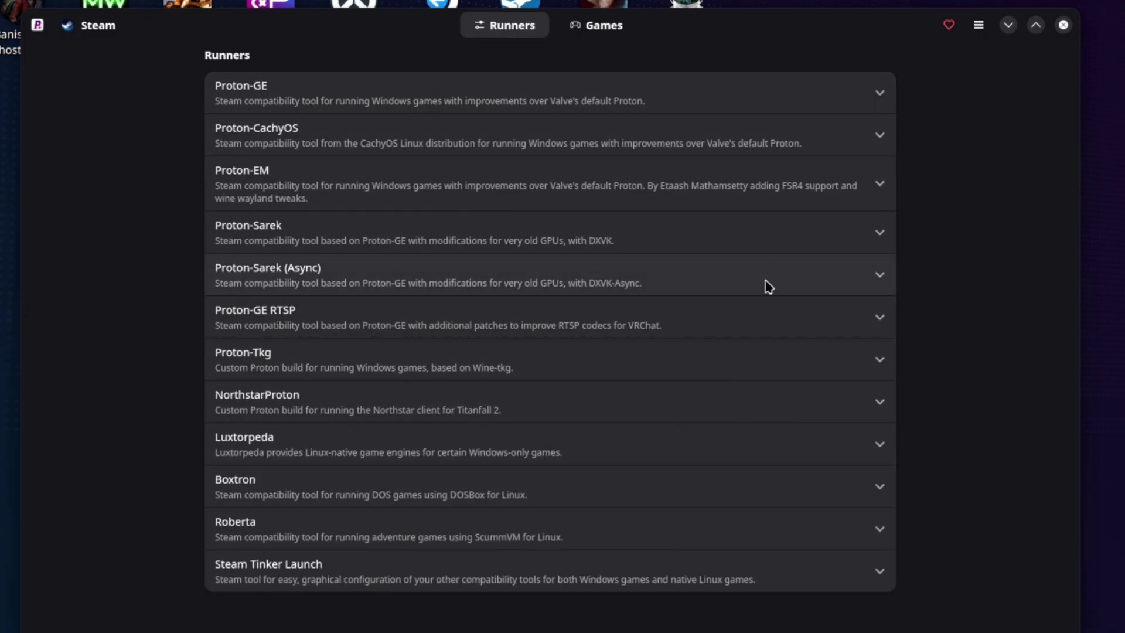
pyautogui.click(368, 101)
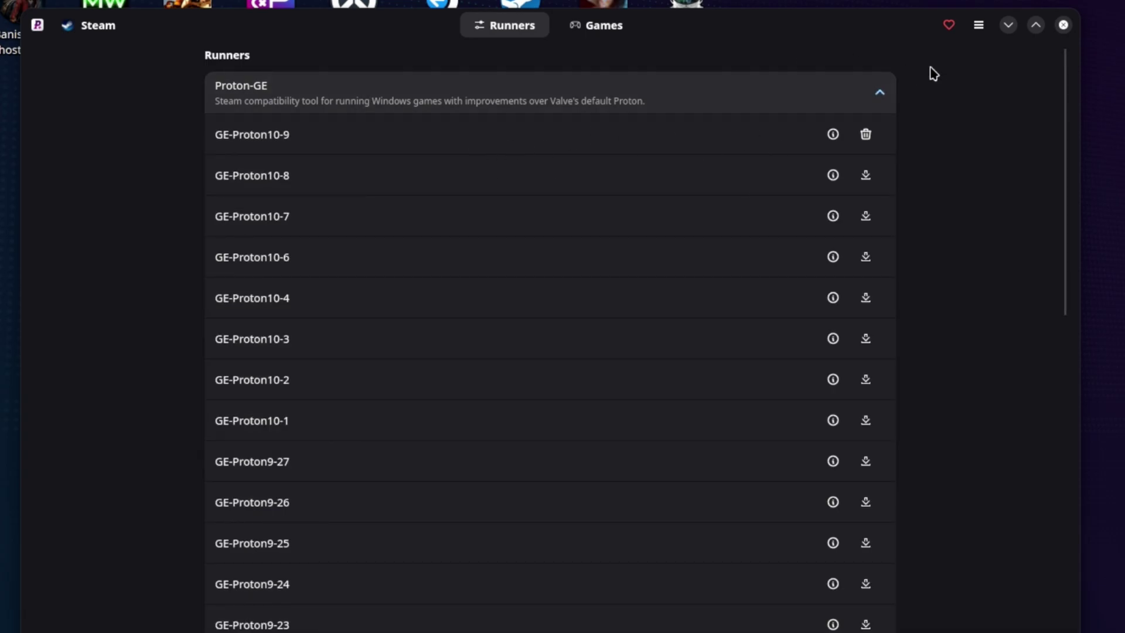
pyautogui.click(879, 94)
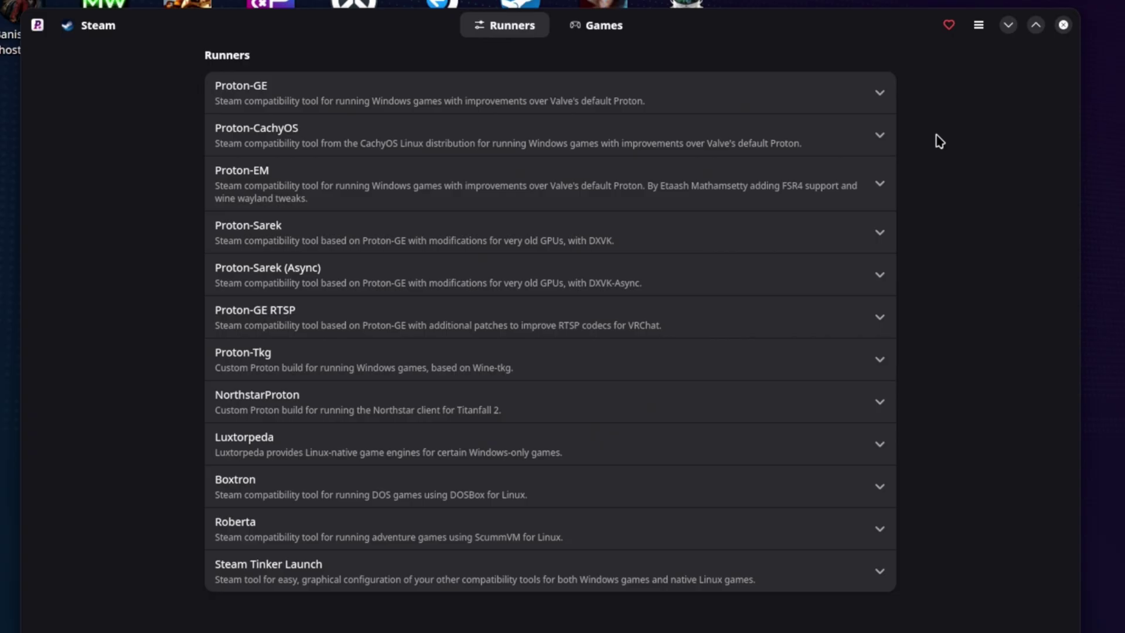
pyautogui.click(601, 31)
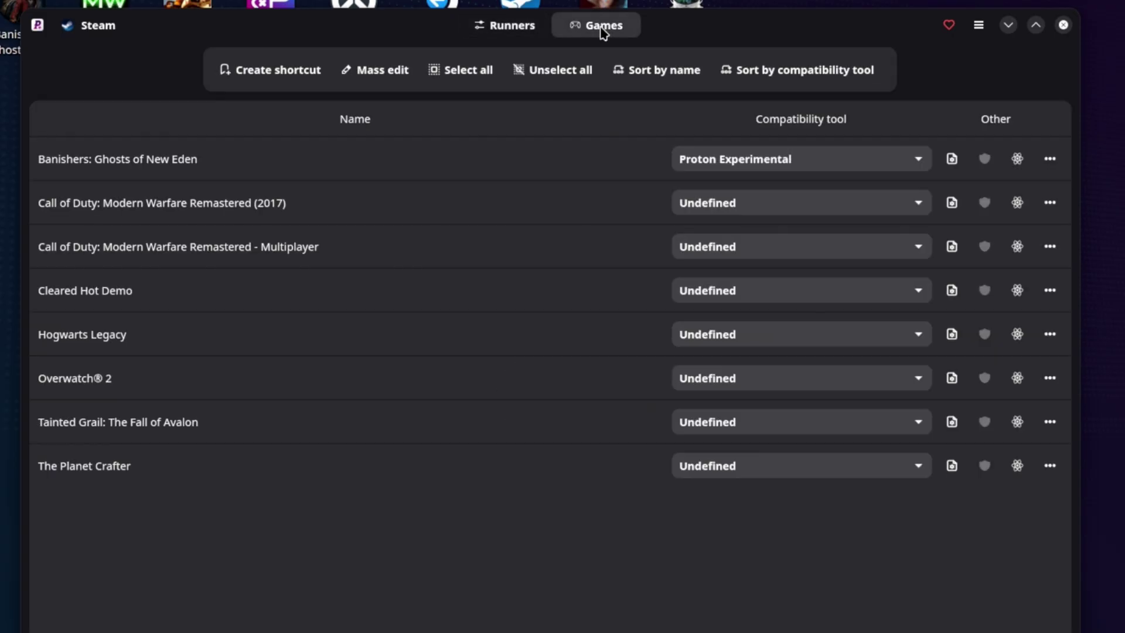
# View and close Banishers: Ghosts of New Eden's launch options, then show its folder options menu.
pyautogui.click(952, 161)
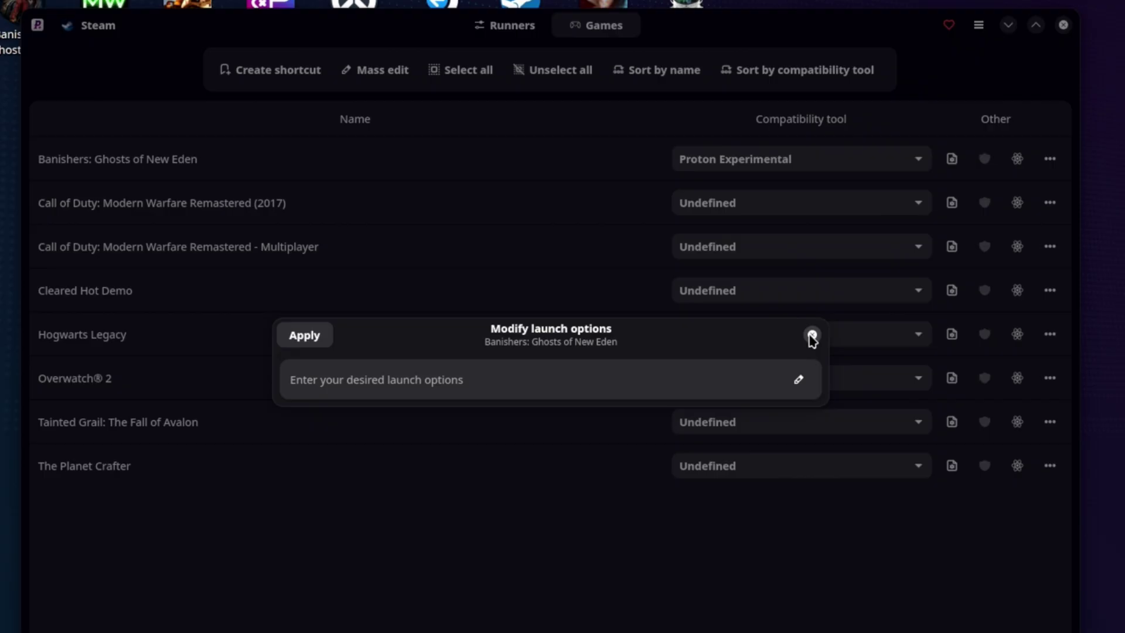
pyautogui.click(812, 335)
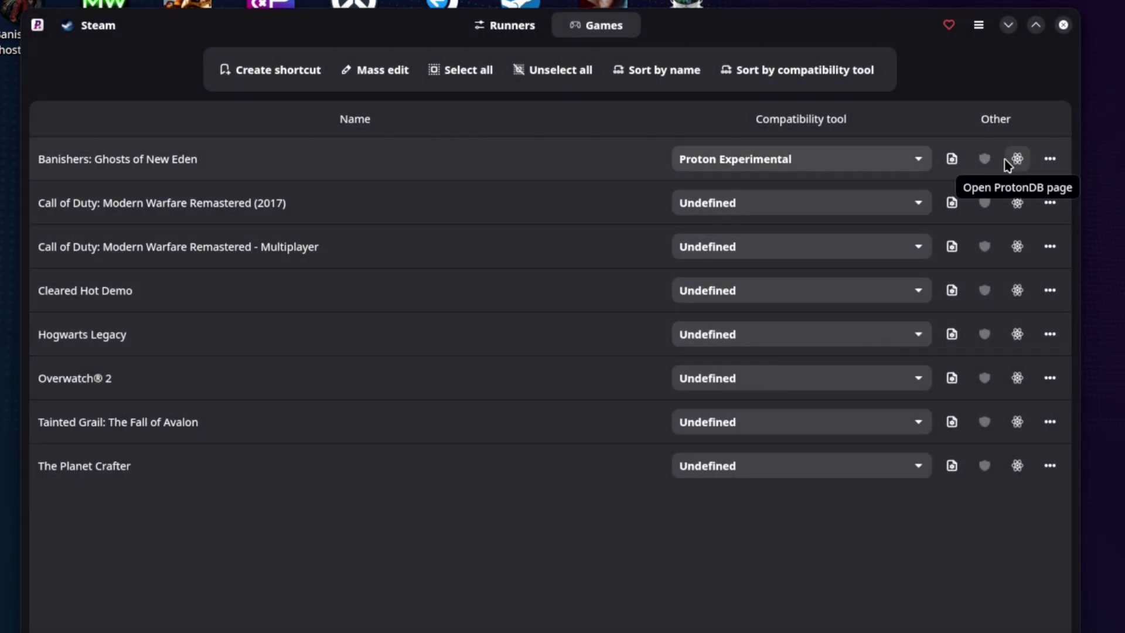
pyautogui.click(1050, 159)
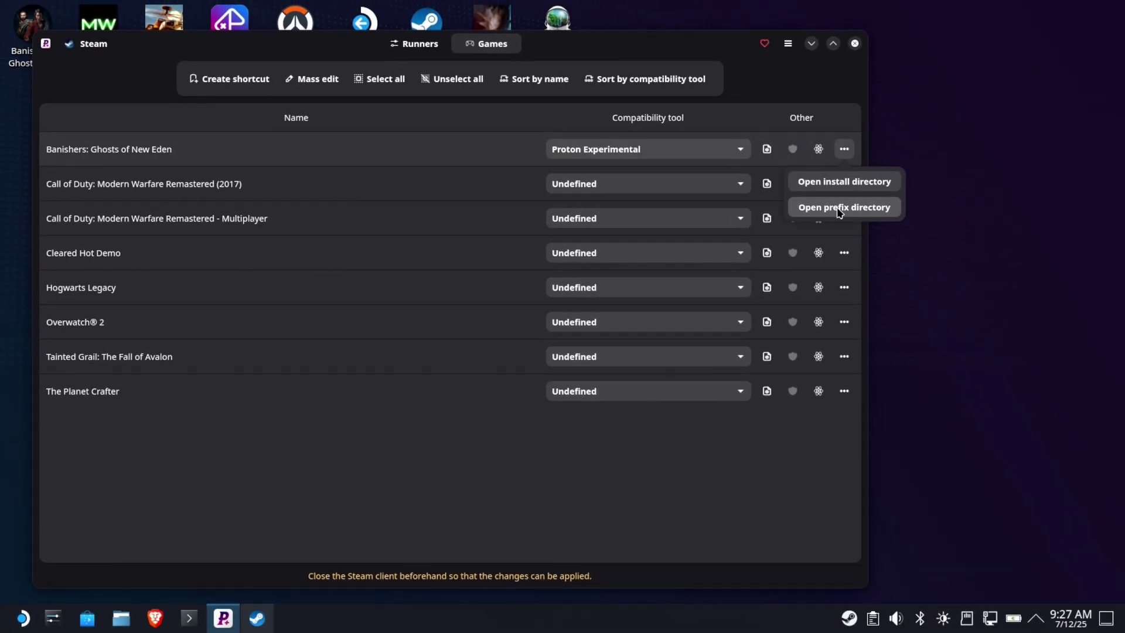
# Open the Banishers prefix folder 1493640 in Dolphin, show its path, browse compatdata, then close Dolphin.
pyautogui.click(839, 210)
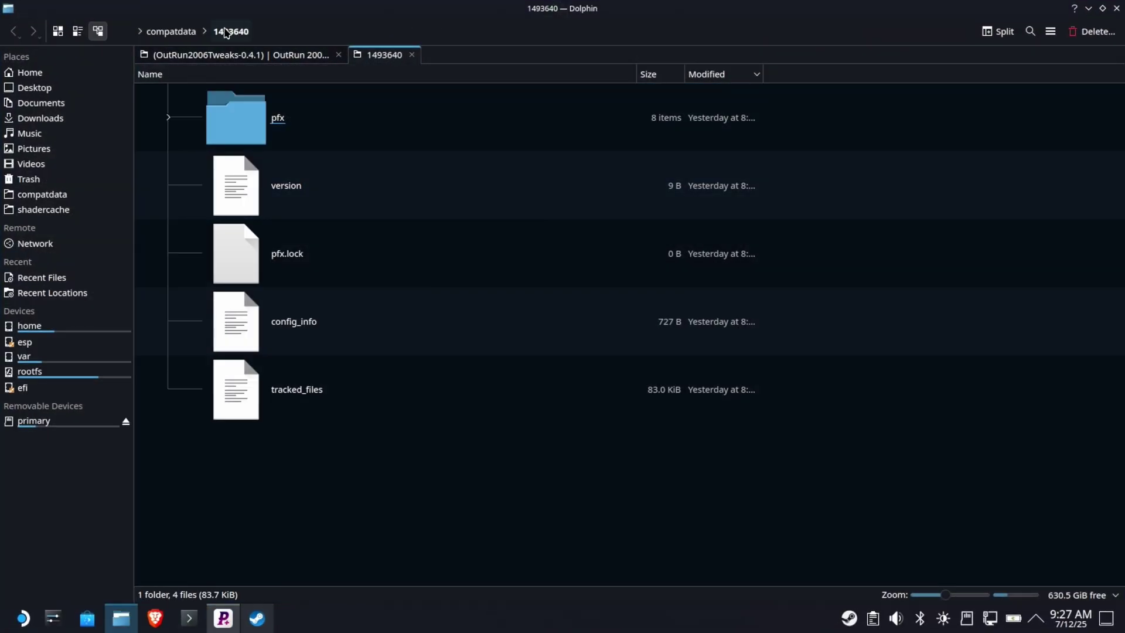
pyautogui.click(382, 32)
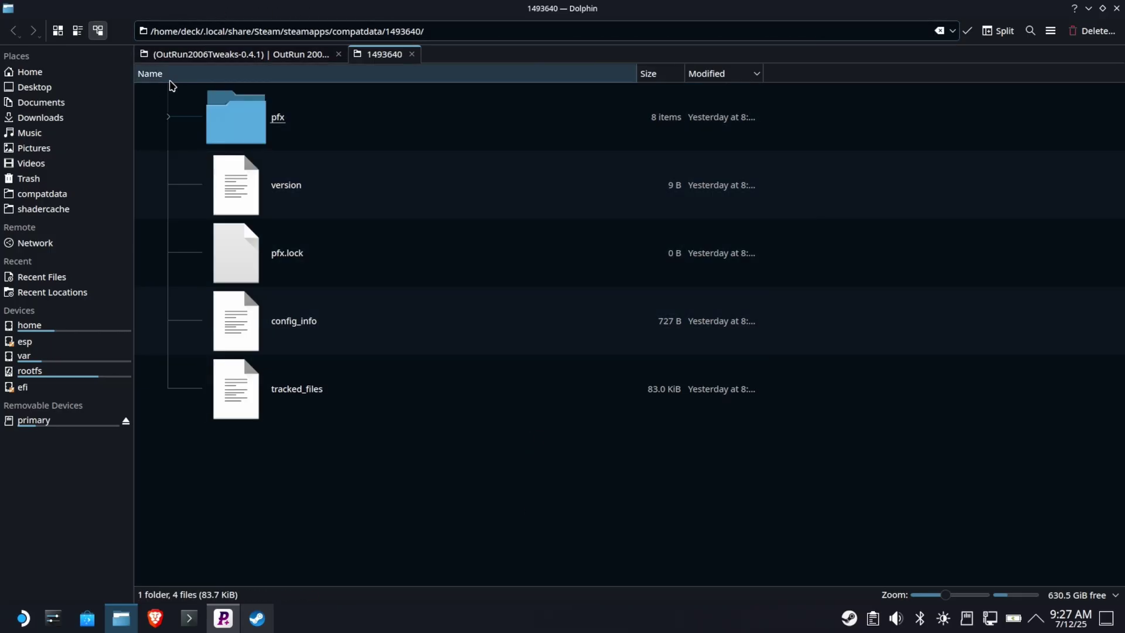
pyautogui.click(46, 196)
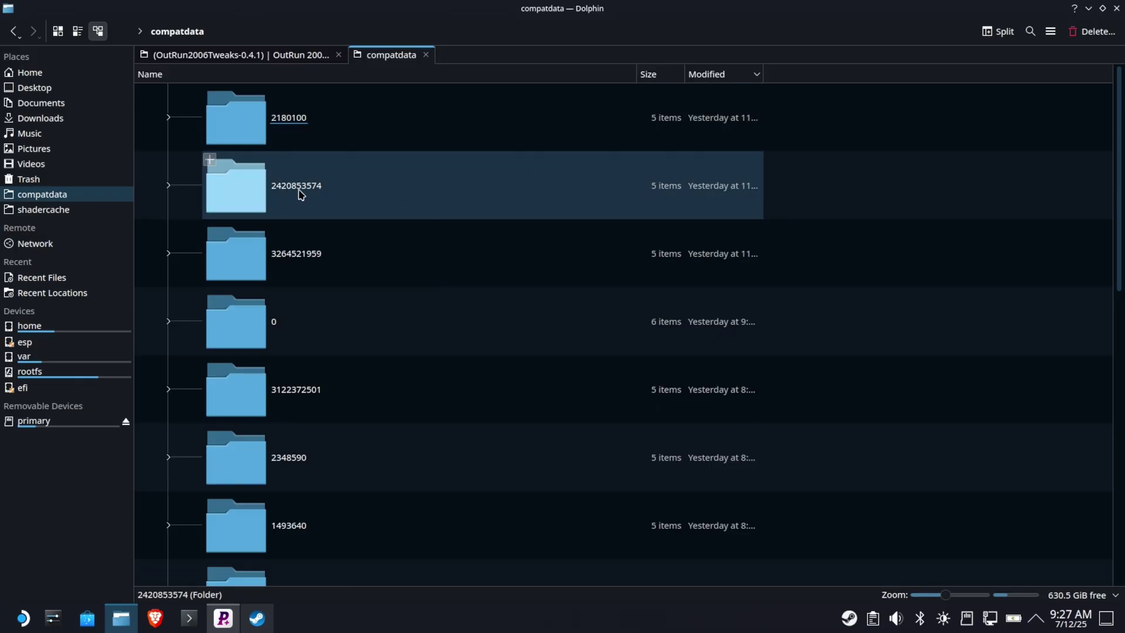
pyautogui.click(1117, 8)
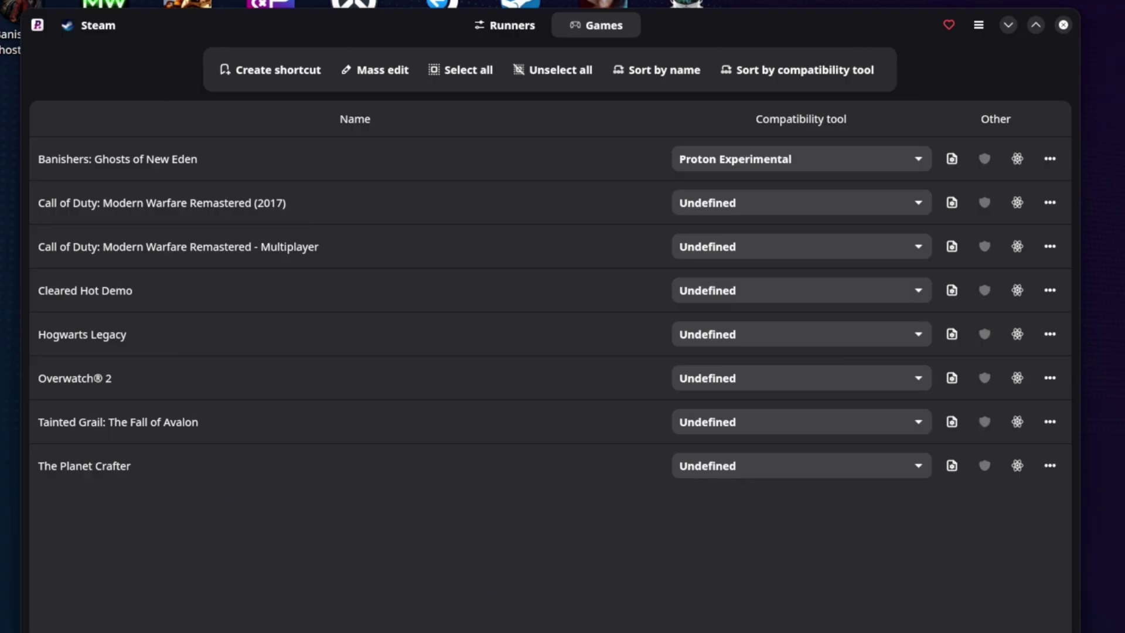
# Launch ProtonUp-Qt from the application launcher and maximize its window.
pyautogui.press('super')
pyautogui.moveTo(20, 413)
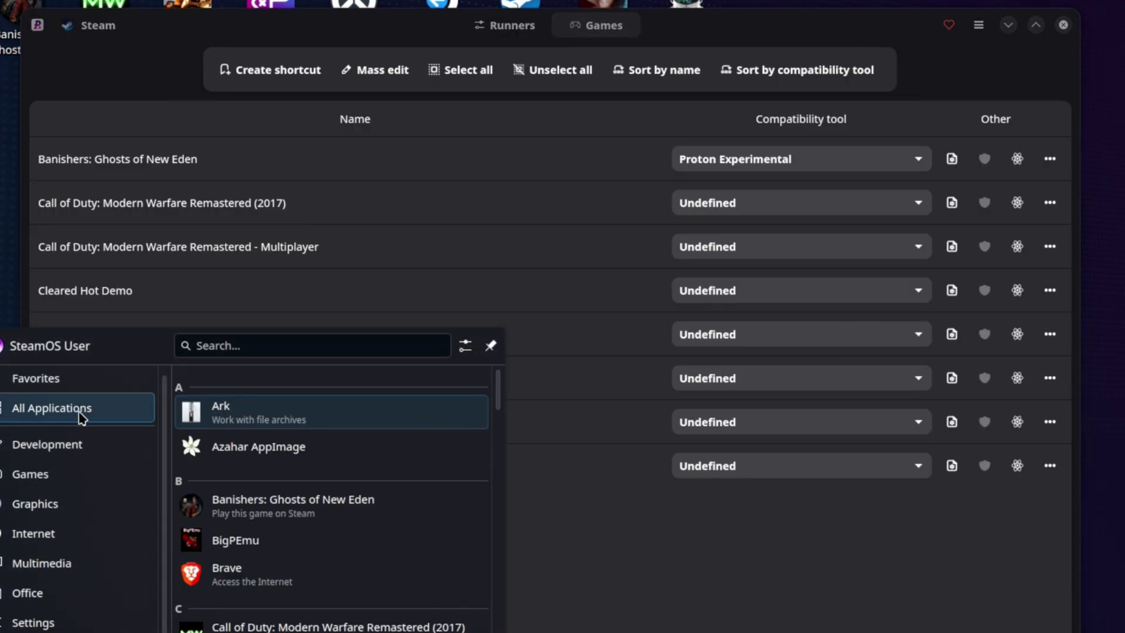
pyautogui.moveTo(50, 384)
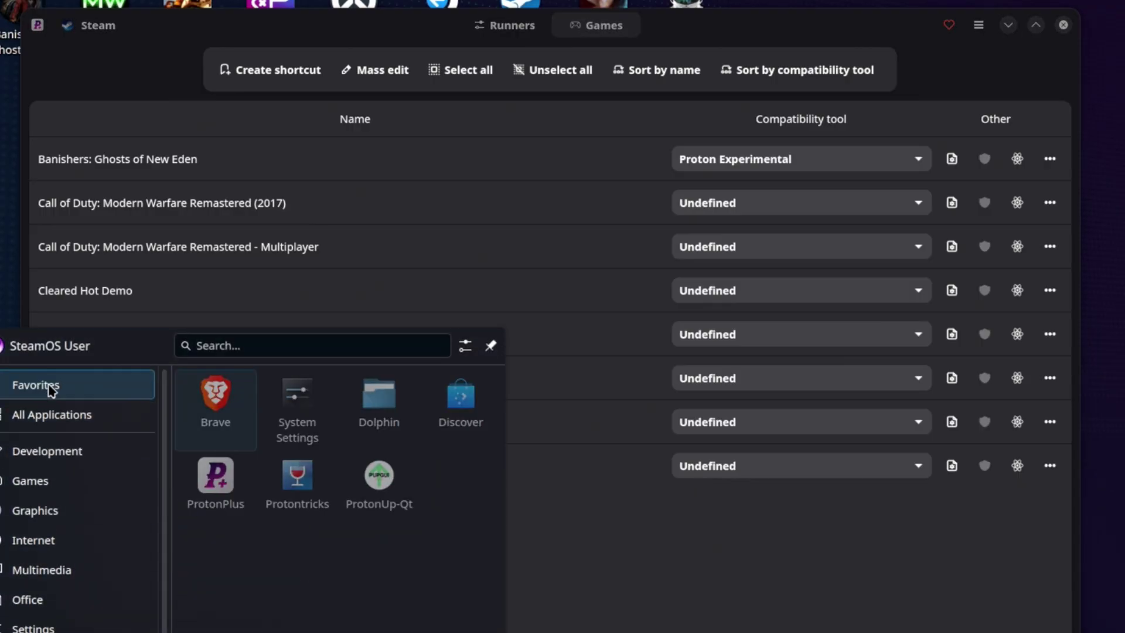
pyautogui.click(375, 476)
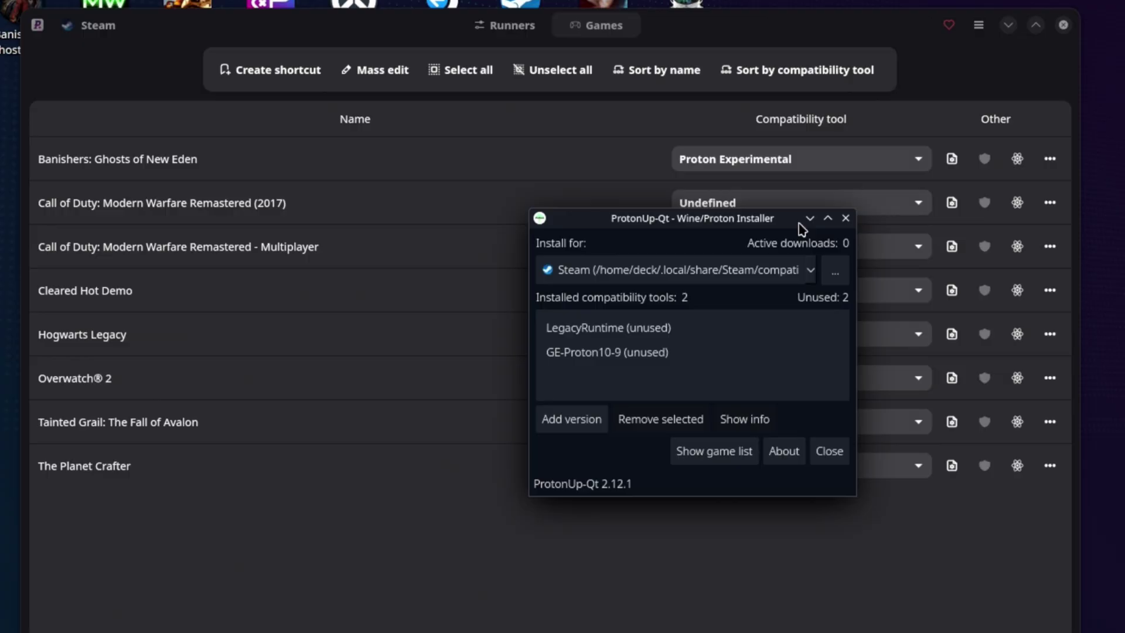
pyautogui.click(828, 218)
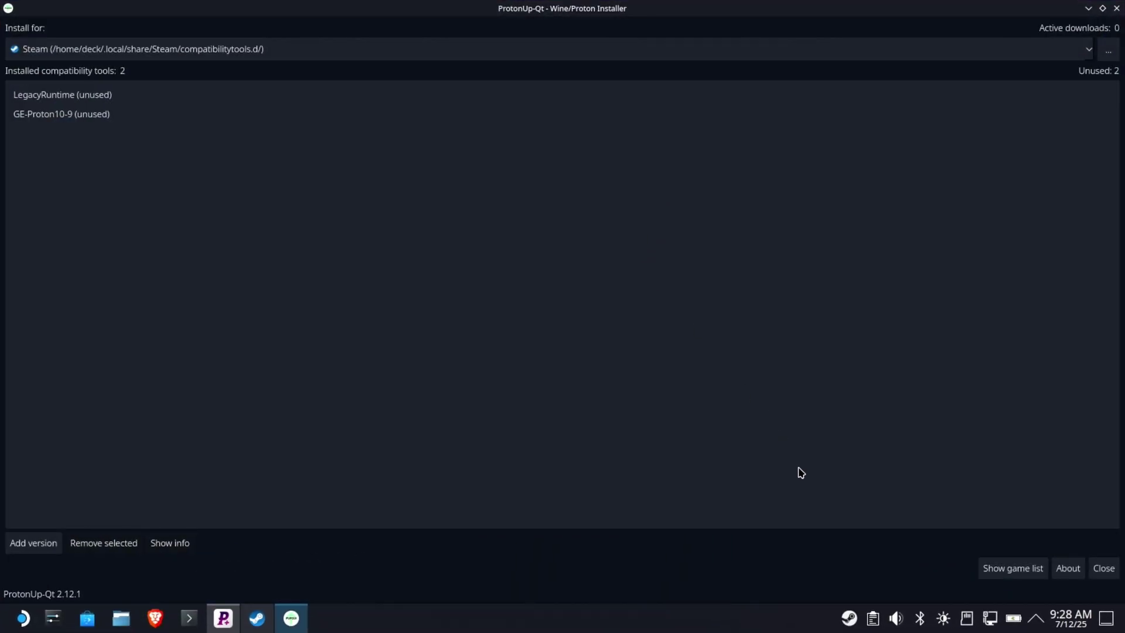
# Show the Steam game list and stretch the dialog tall enough for every row.
pyautogui.click(990, 565)
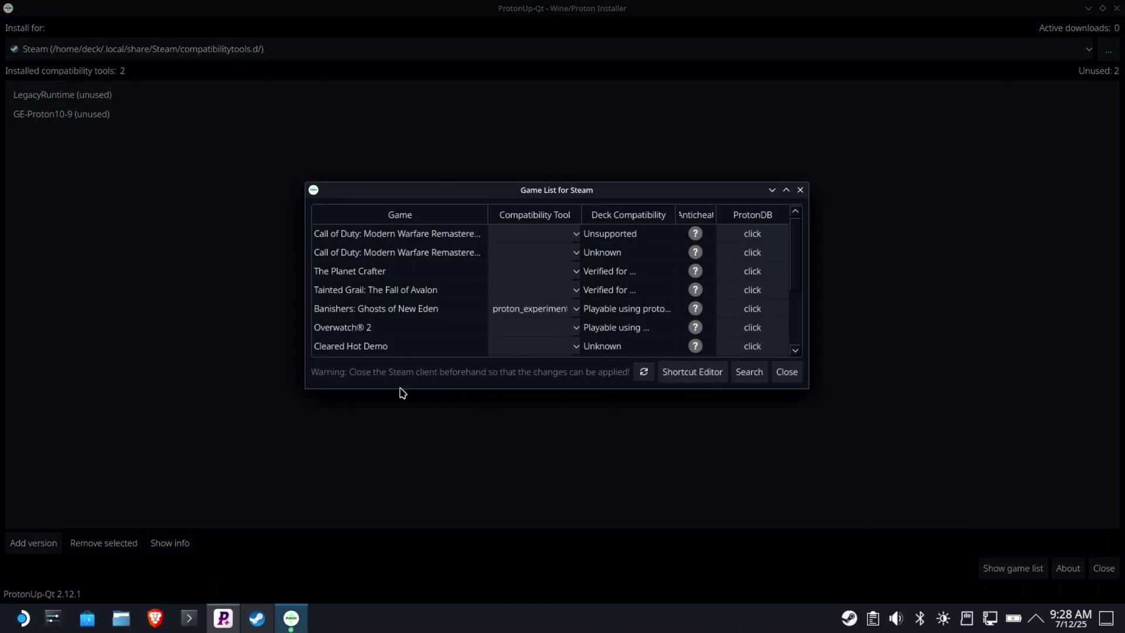
pyautogui.moveTo(393, 390); pyautogui.dragTo(396, 430)
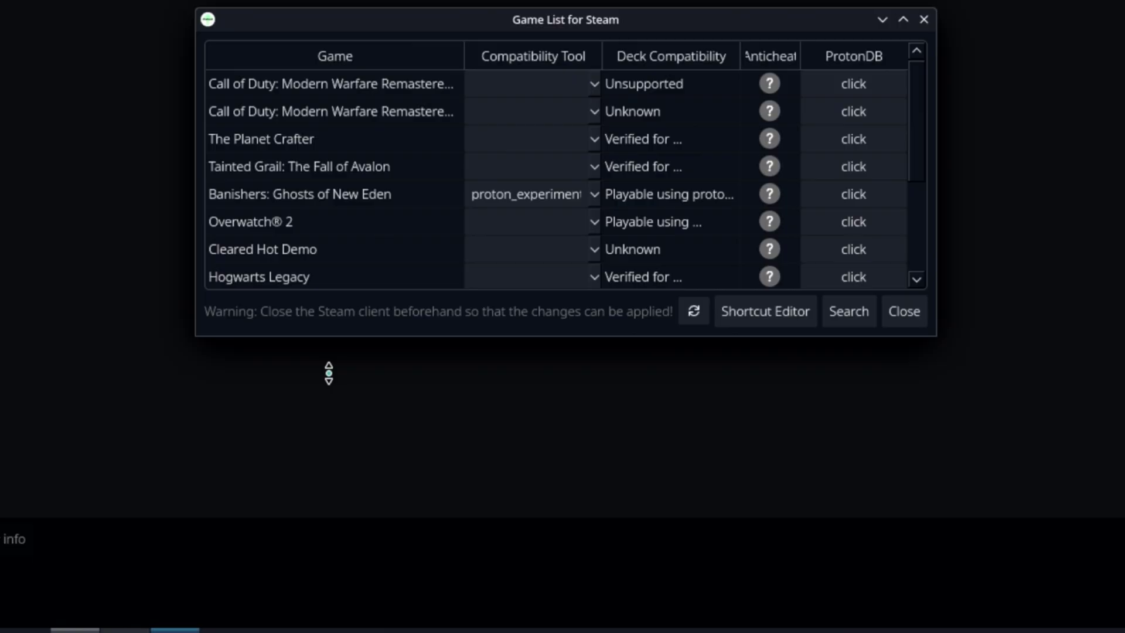
pyautogui.moveTo(328, 374); pyautogui.dragTo(311, 632)
# Select entries like HMW Launcher.exe, Amiga Forever 11, OutRun 2006 setup and Overwatch® 2.
pyautogui.click(256, 337)
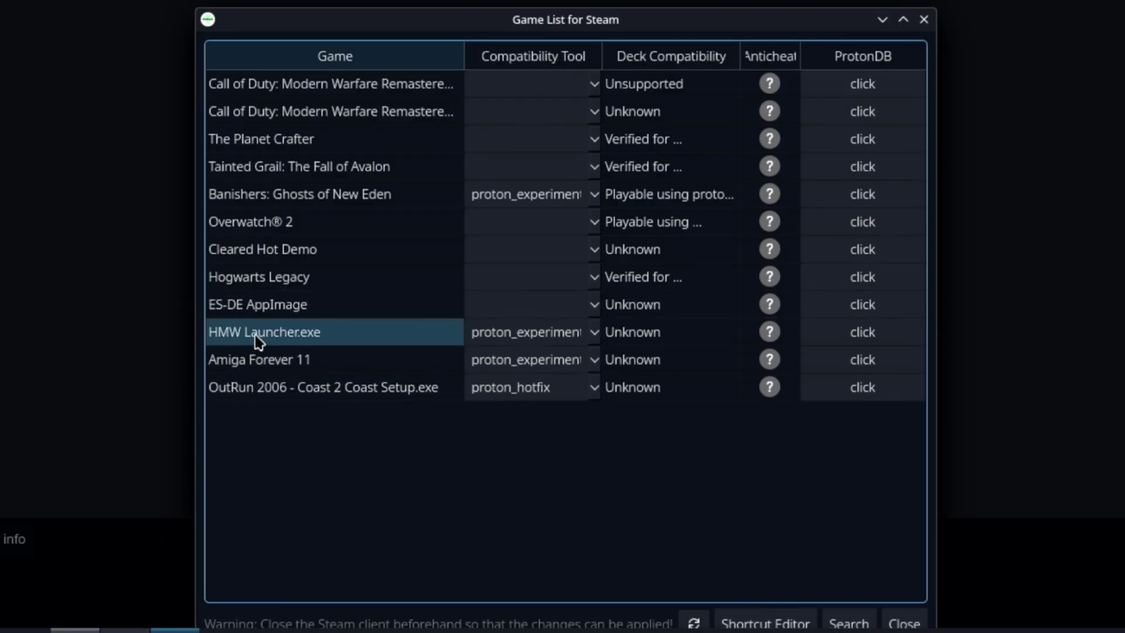
pyautogui.click(264, 368)
pyautogui.click(266, 387)
pyautogui.click(266, 370)
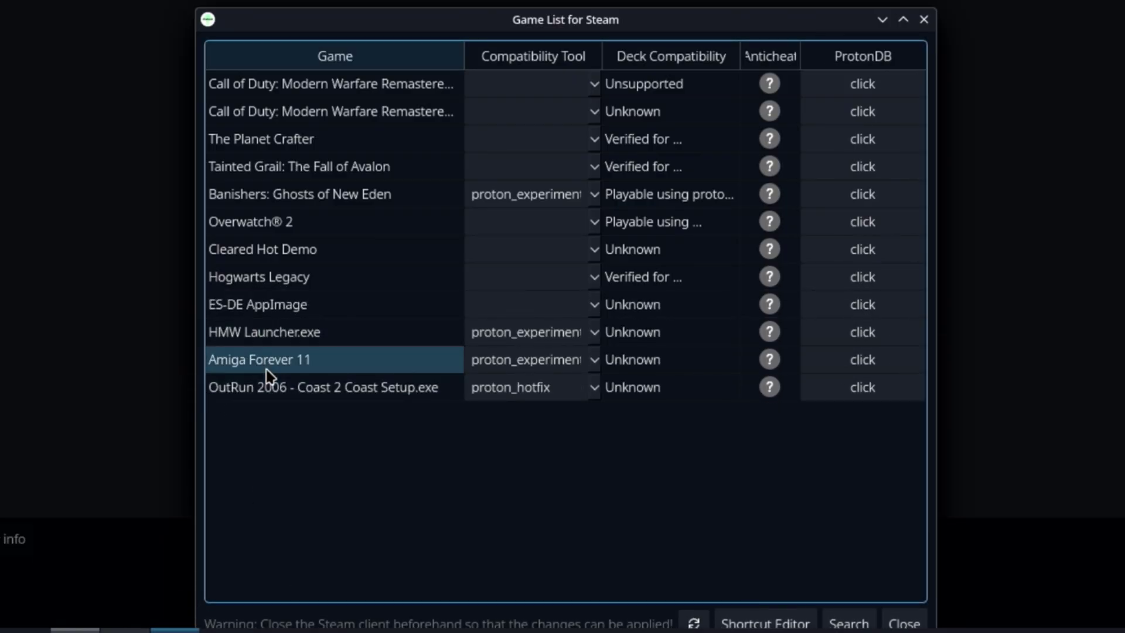
pyautogui.click(279, 332)
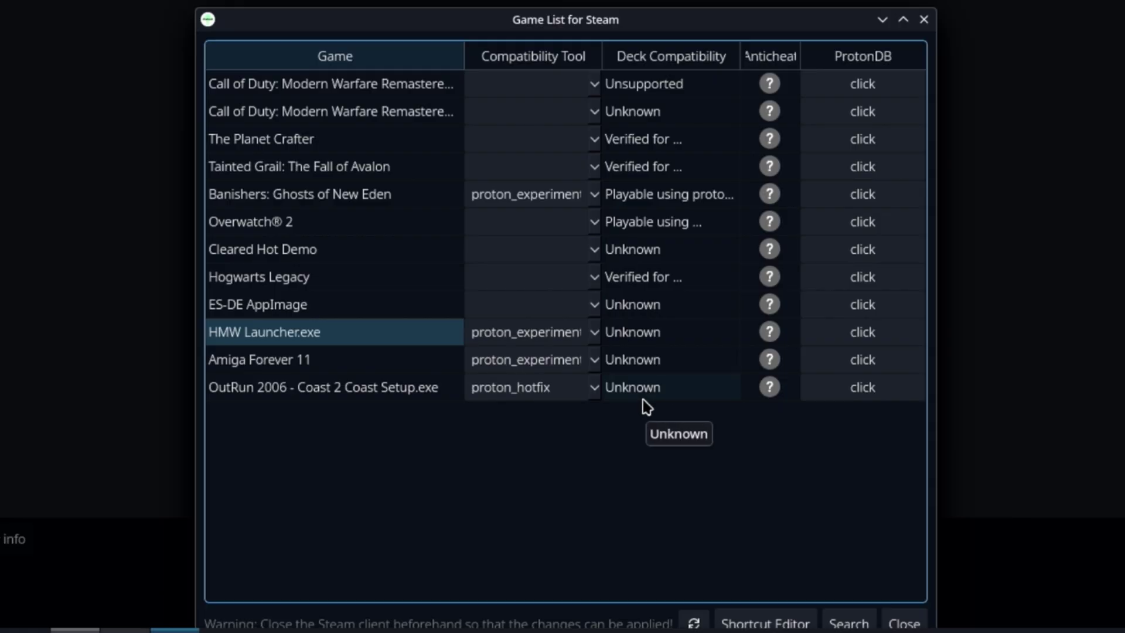
pyautogui.click(363, 395)
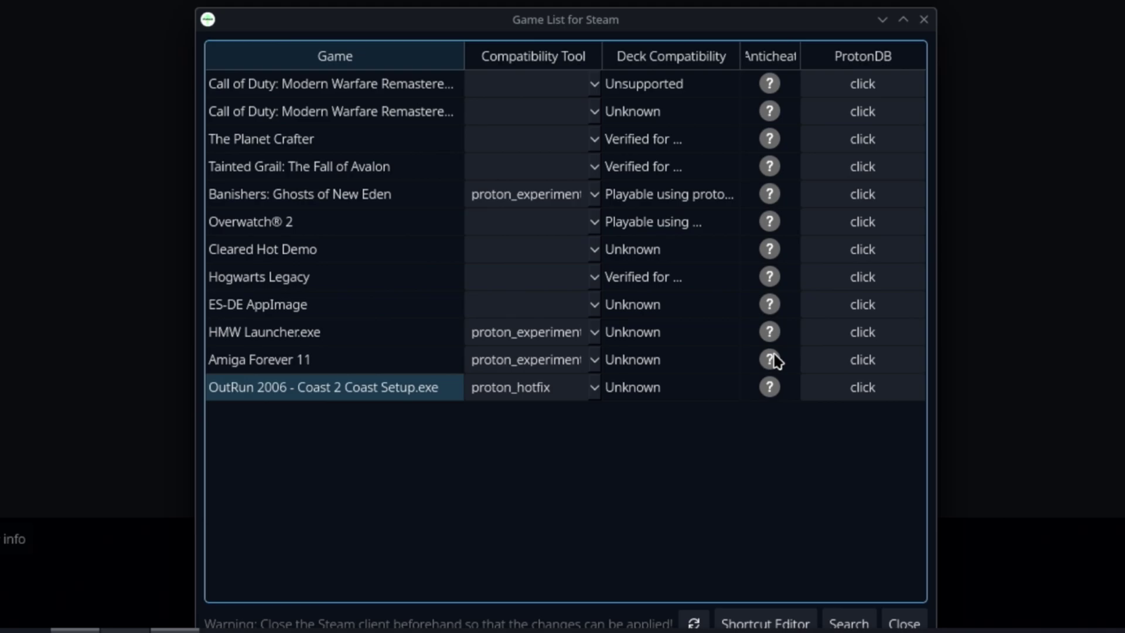
pyautogui.click(259, 232)
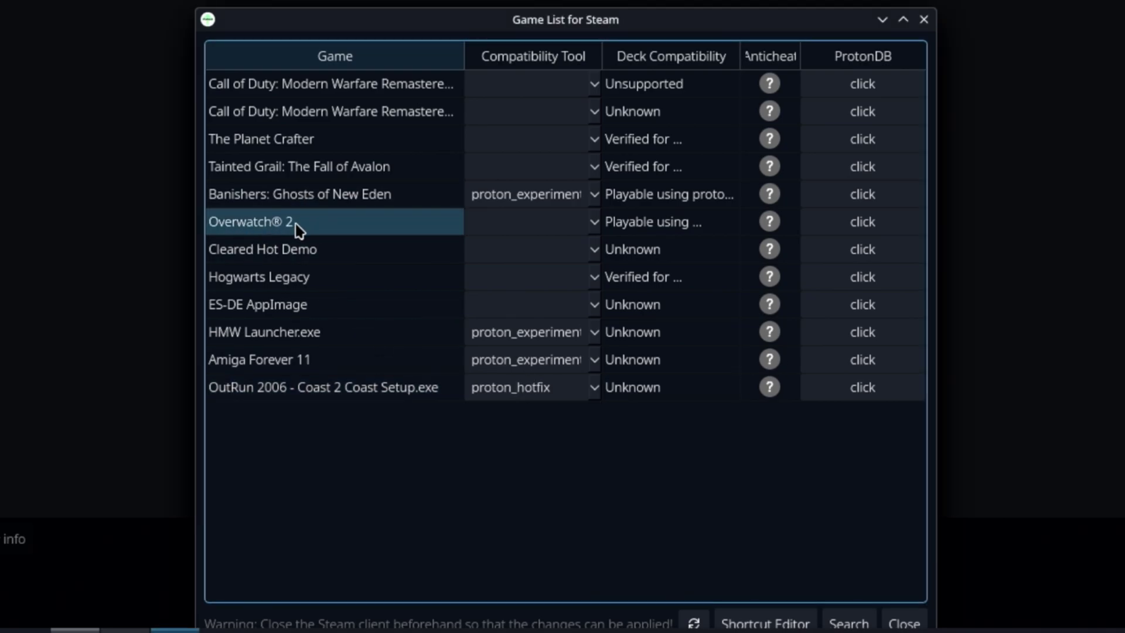
pyautogui.moveTo(283, 228)
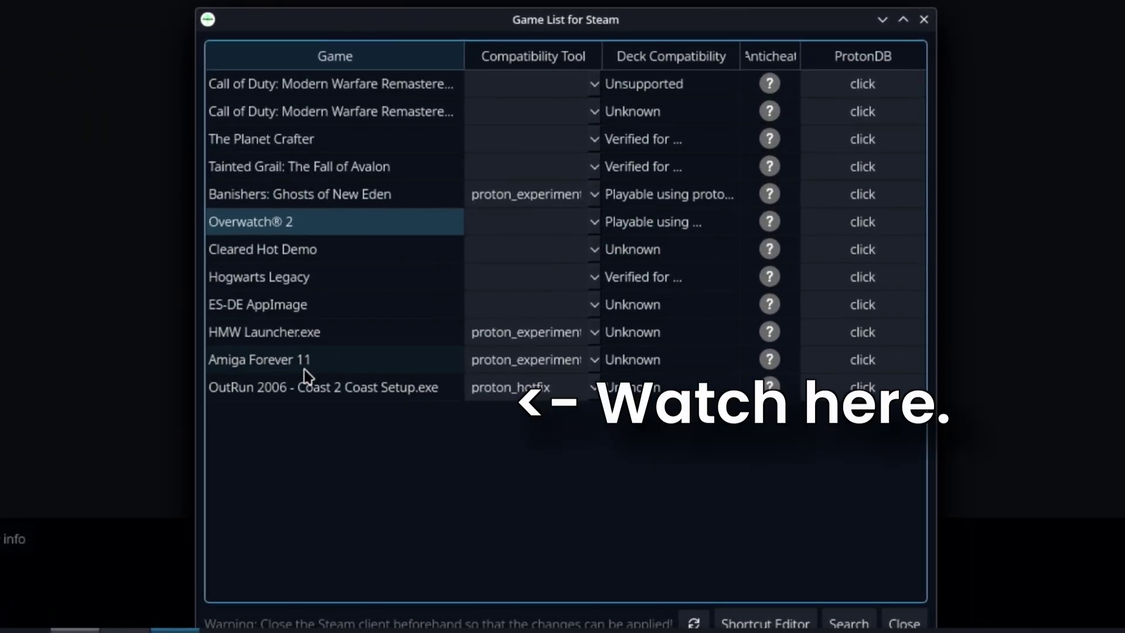
pyautogui.moveTo(364, 414)
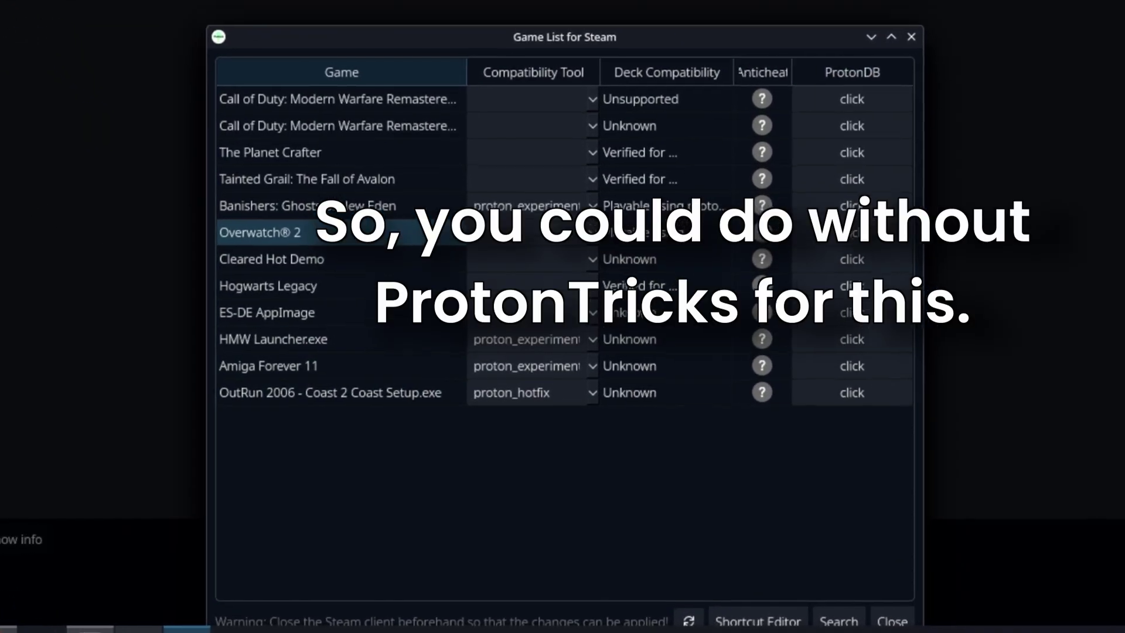
pyautogui.click(22, 618)
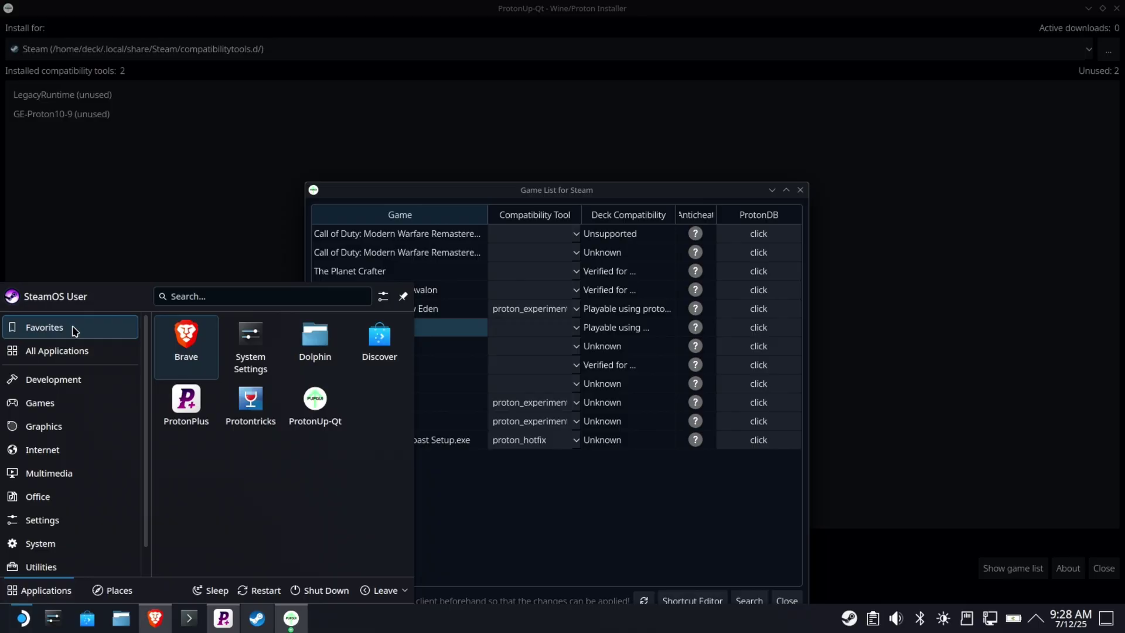
pyautogui.click(251, 408)
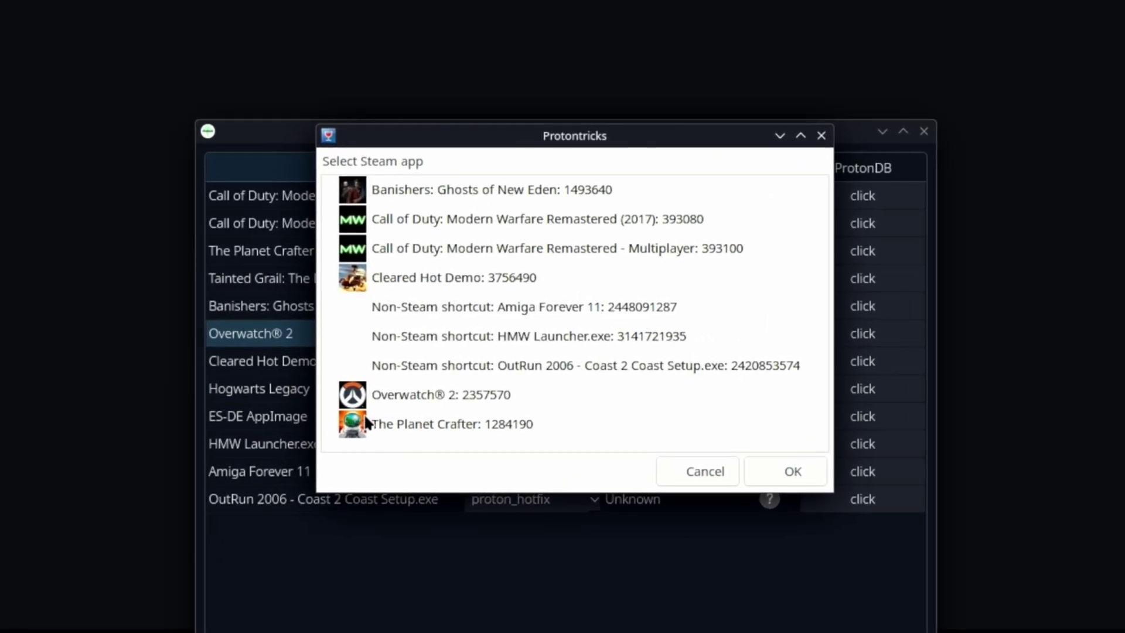
pyautogui.click(517, 375)
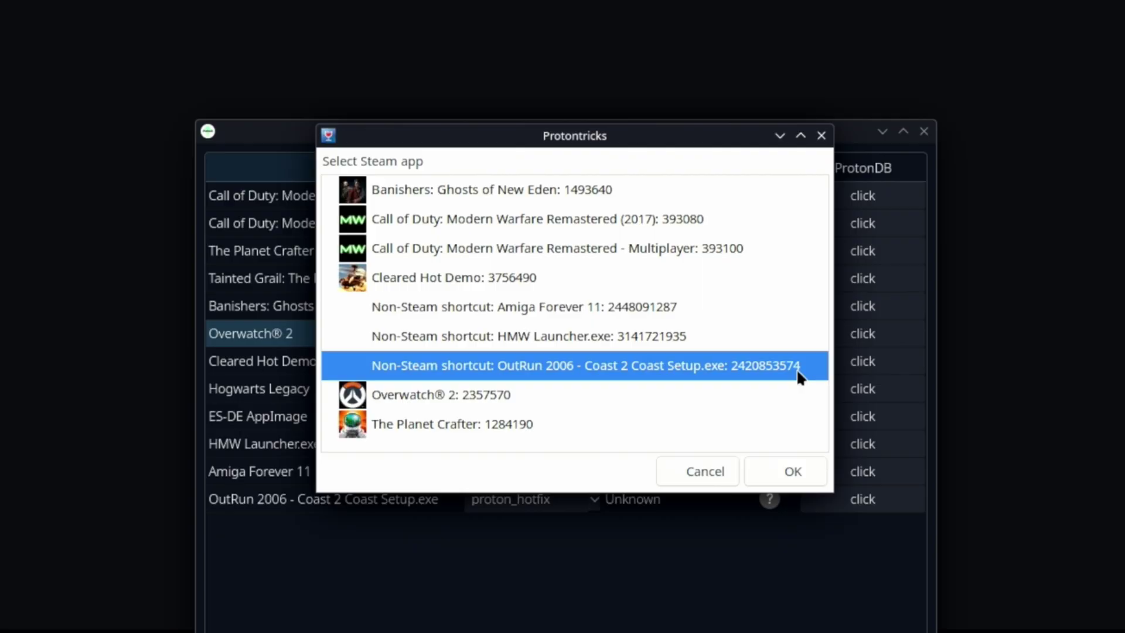
pyautogui.click(821, 135)
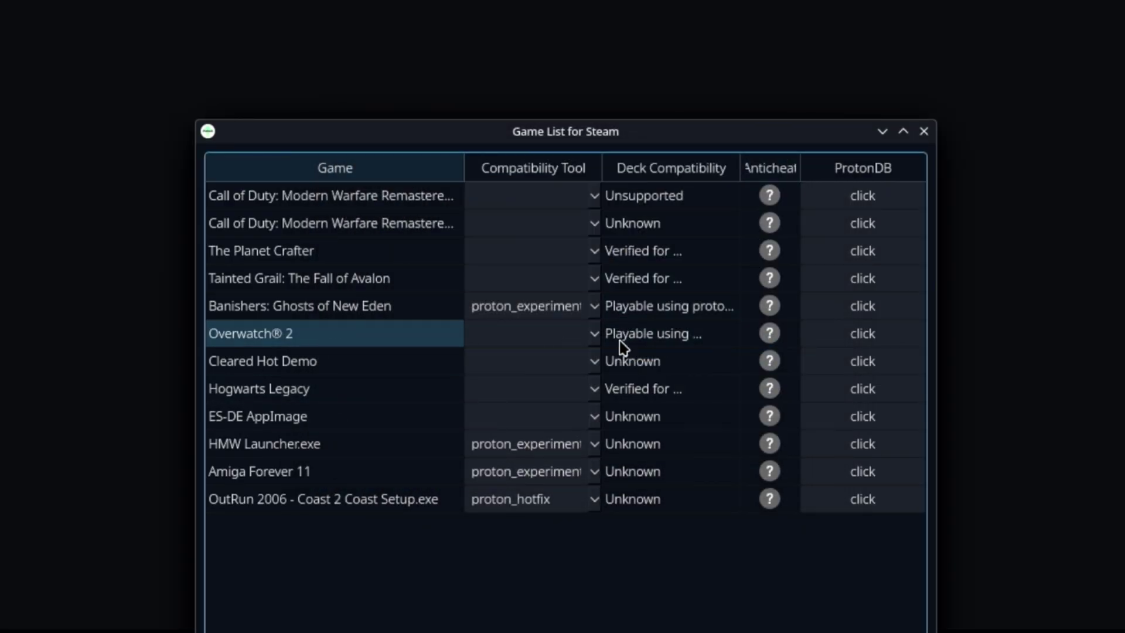
# Bring the ProtonPlus Steam games table in front of ProtonUp-Qt's Game List dialog.
pyautogui.click(223, 618)
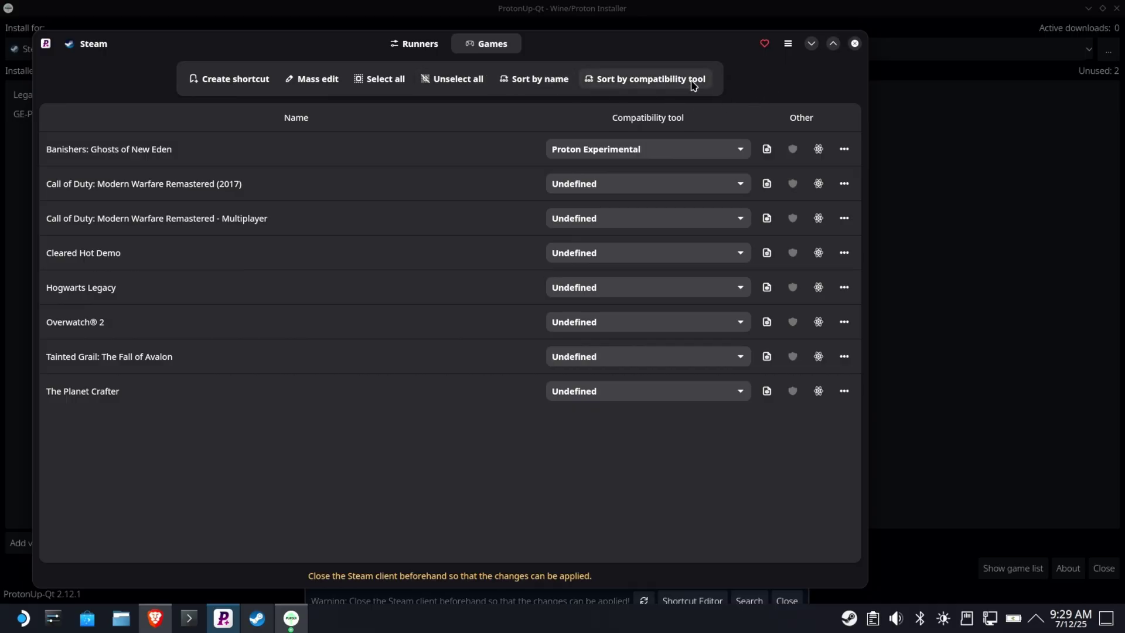
pyautogui.click(845, 150)
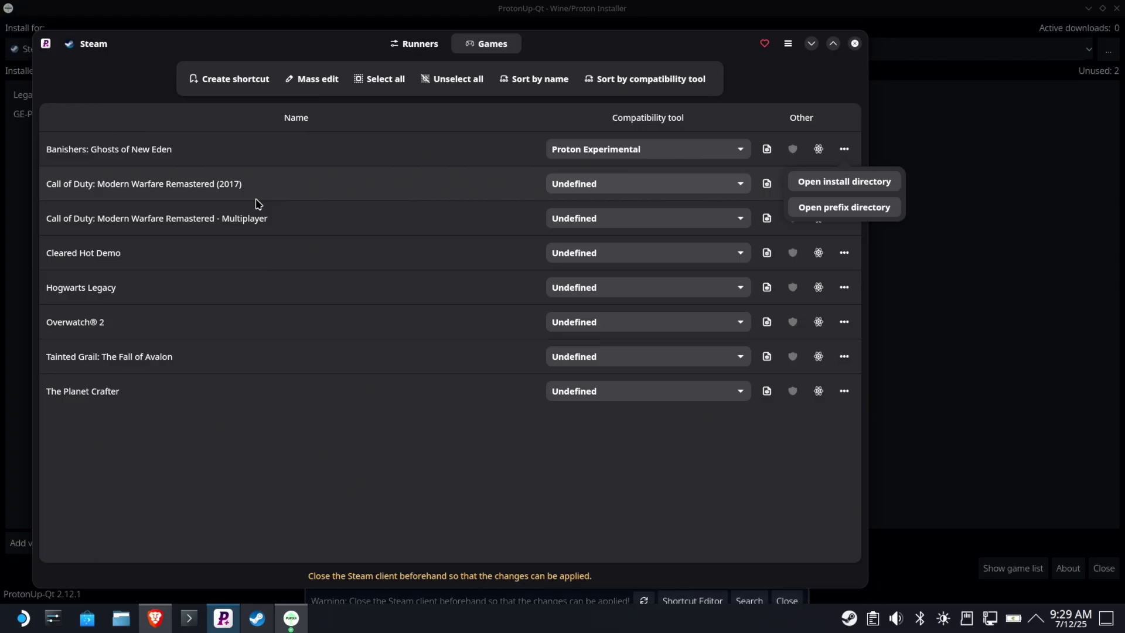
pyautogui.click(151, 47)
pyautogui.click(84, 51)
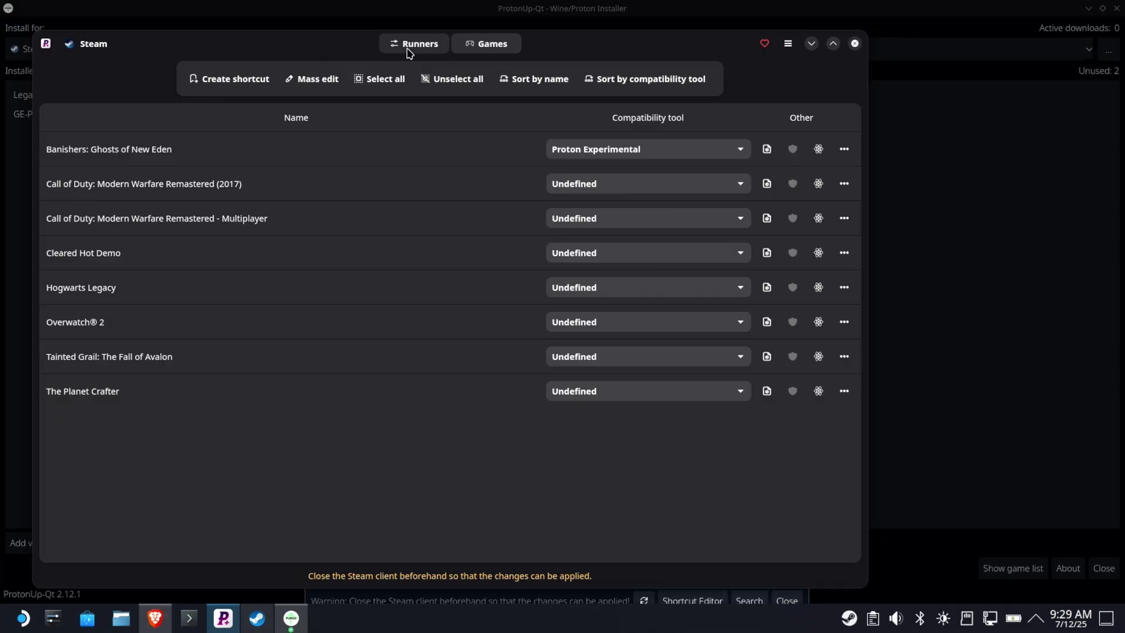
pyautogui.click(425, 47)
pyautogui.click(794, 48)
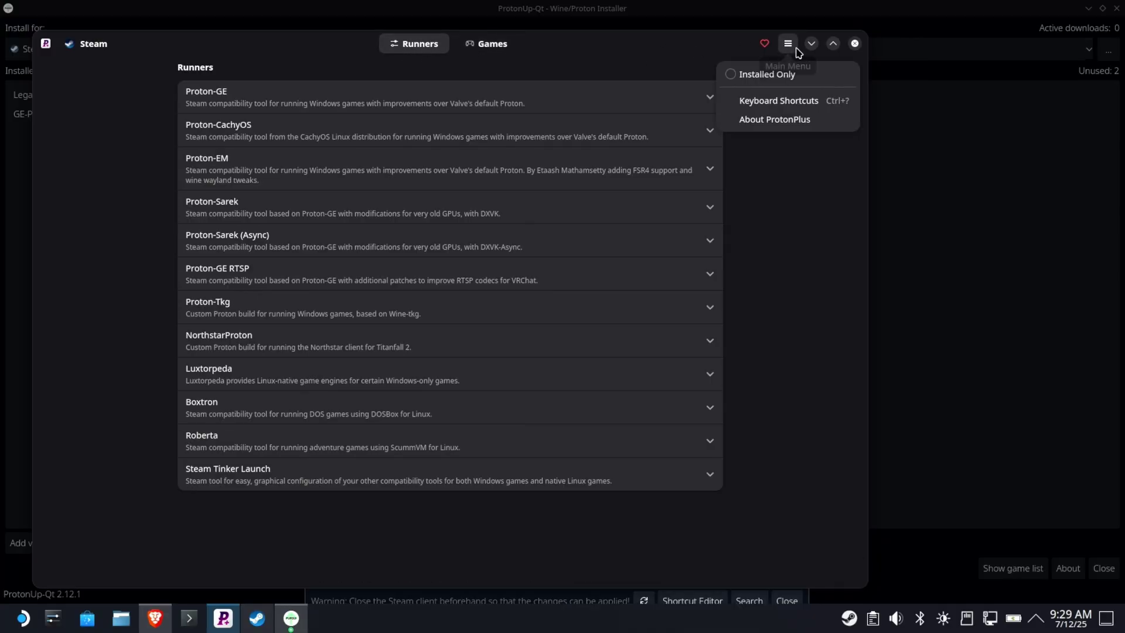
pyautogui.click(823, 224)
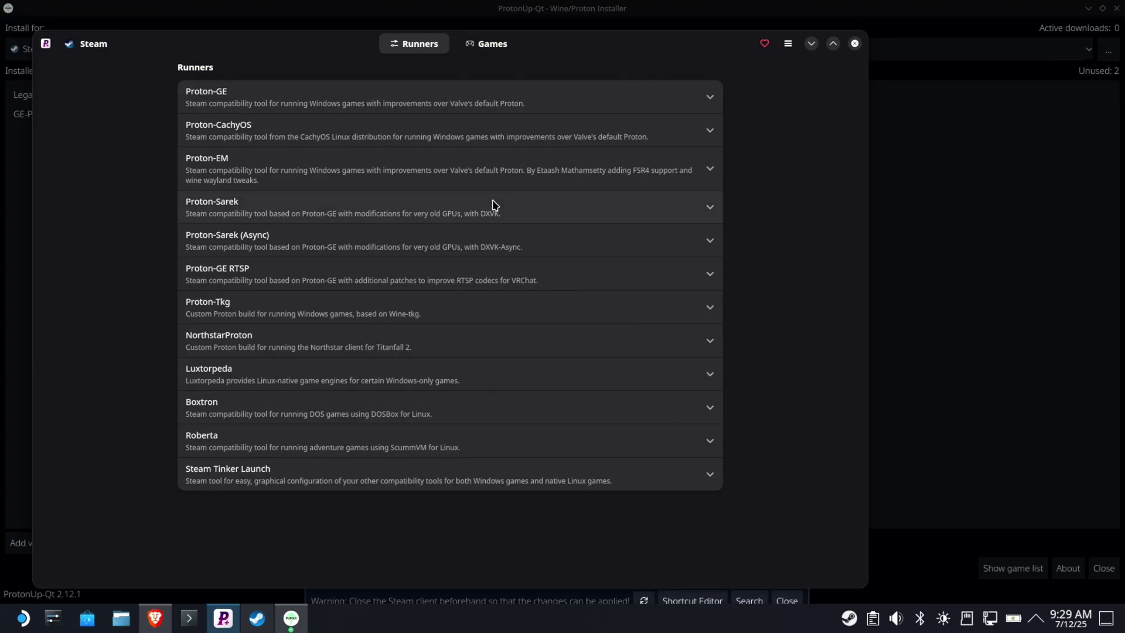
pyautogui.click(505, 43)
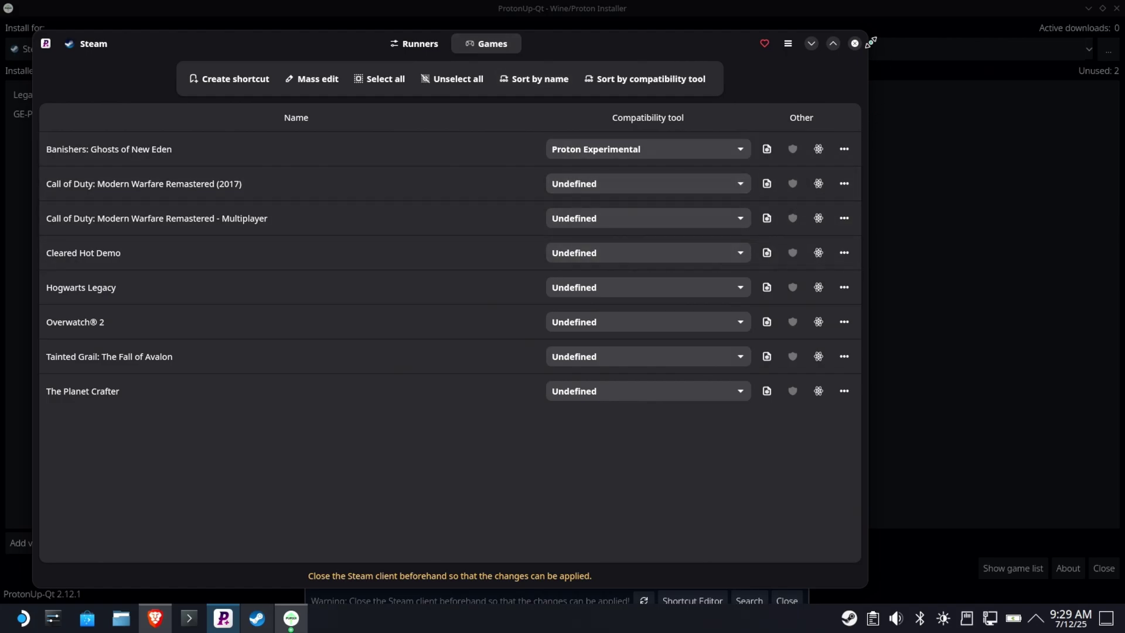
# Close ProtonPlus and the Game List, then unmaximize, enlarge and move the installer to the top-left.
pyautogui.click(855, 45)
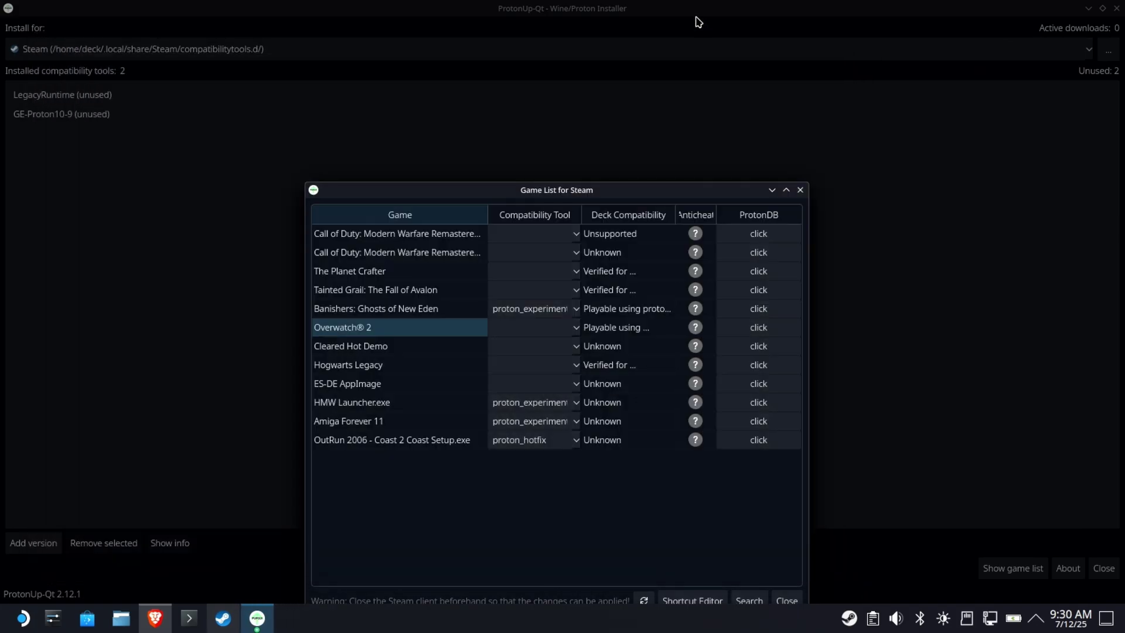
pyautogui.click(800, 190)
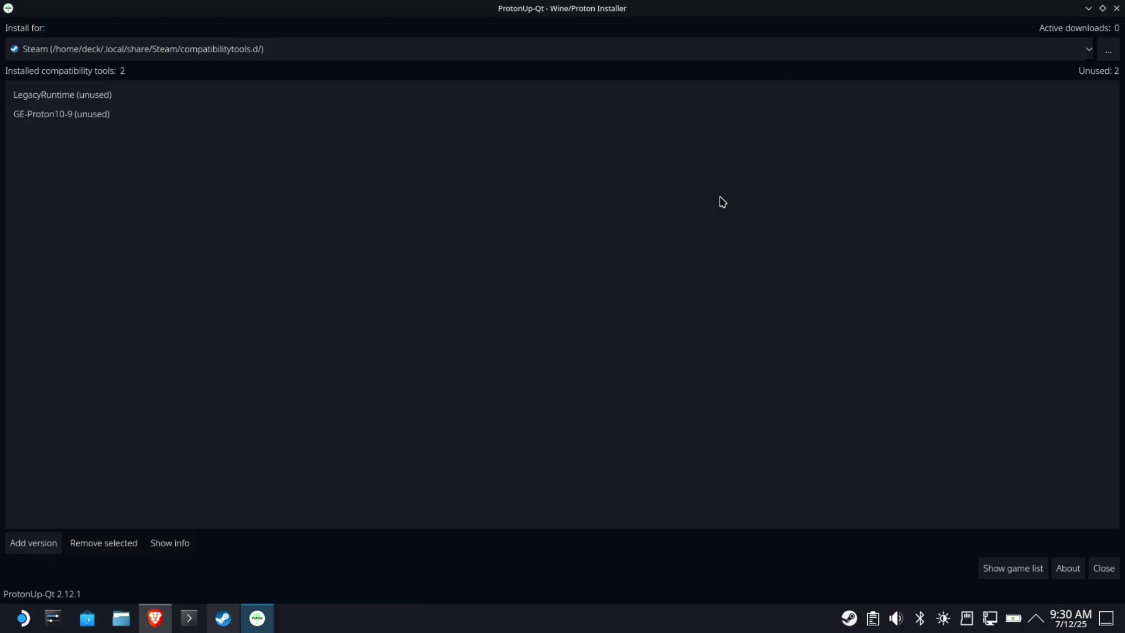
pyautogui.doubleClick(499, 12)
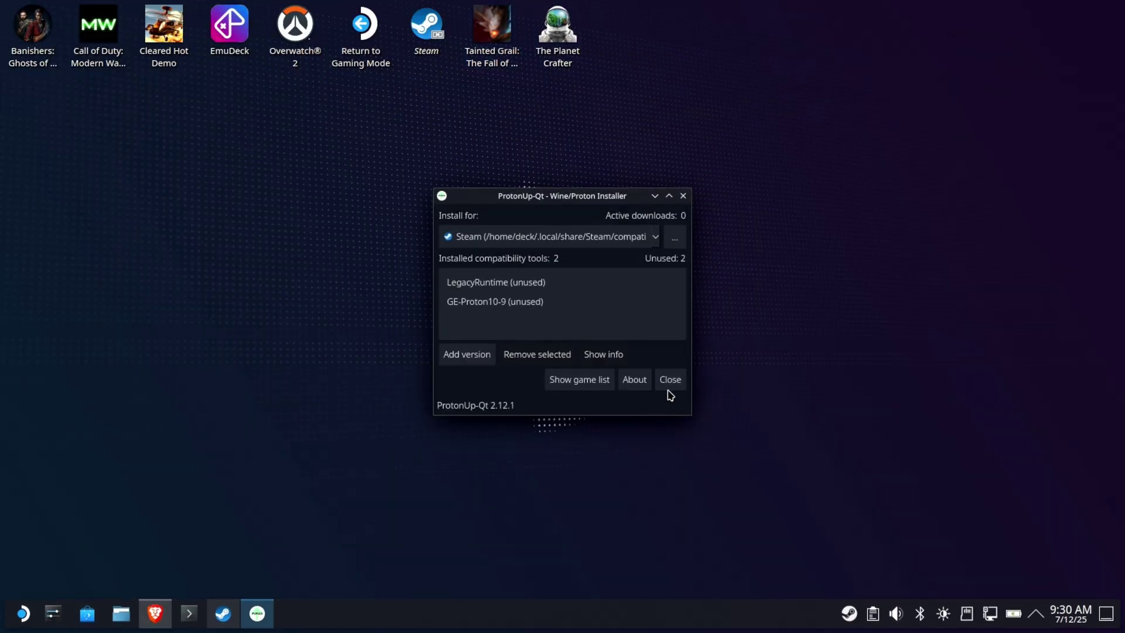
pyautogui.moveTo(692, 417); pyautogui.dragTo(950, 540)
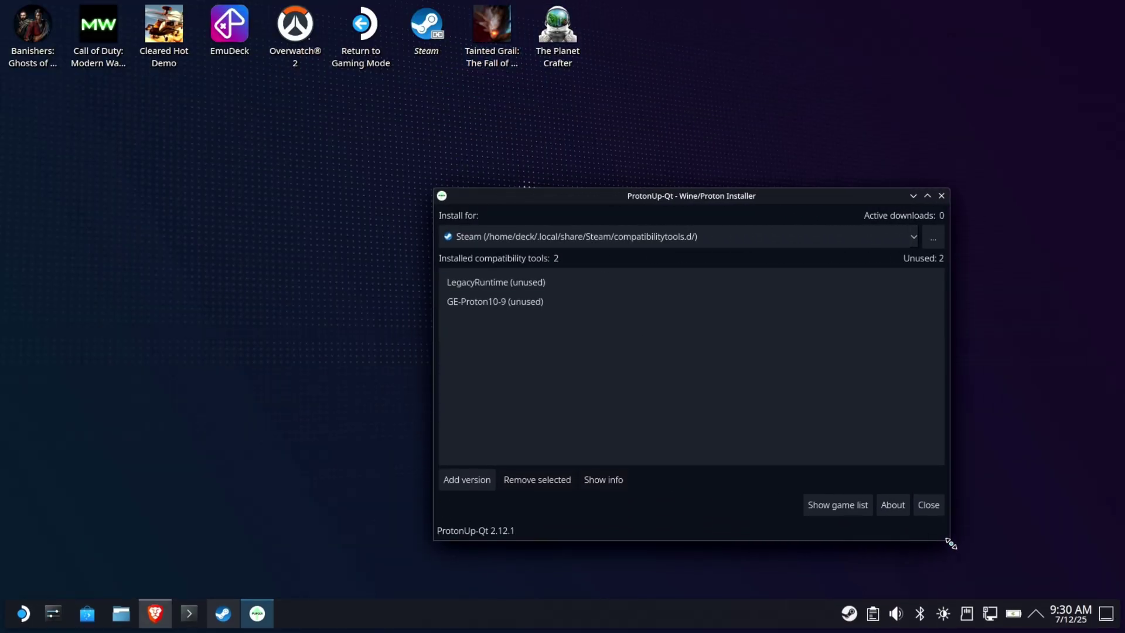
pyautogui.moveTo(791, 197); pyautogui.dragTo(442, 106)
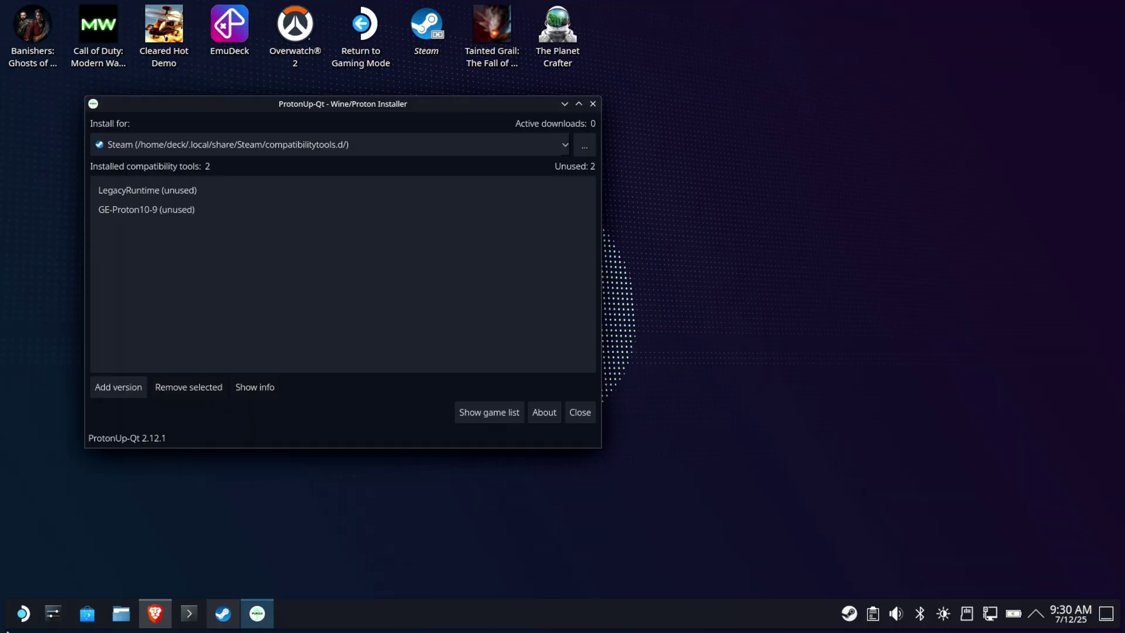
# Launch ProtonPlus on the right, with ProtonUp-Qt moved to the left edge beside it.
pyautogui.click(25, 623)
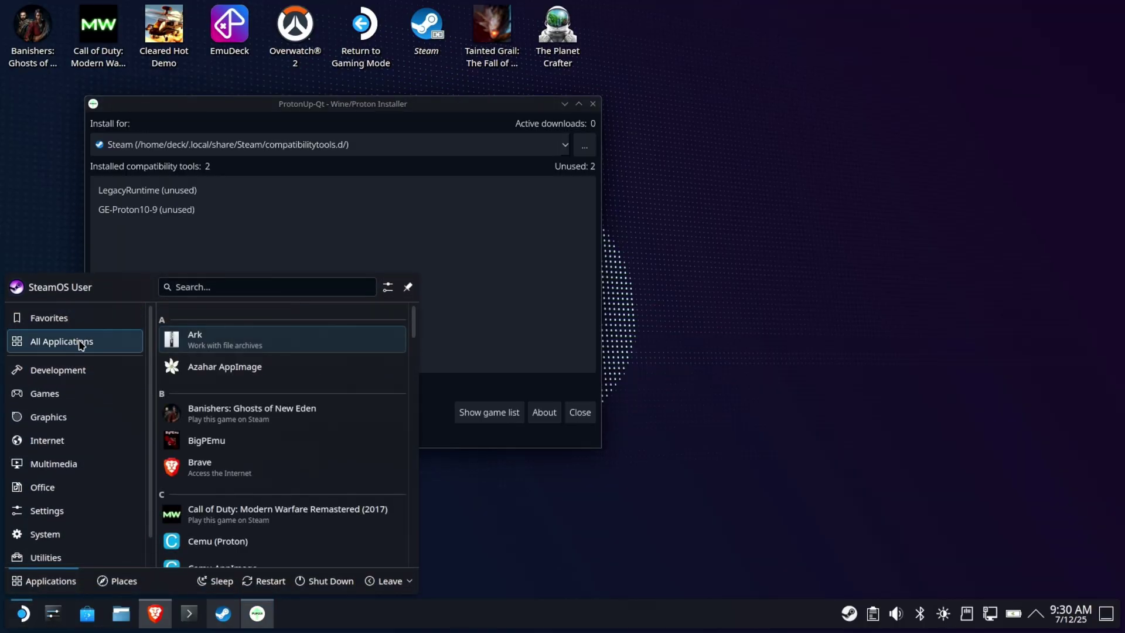
pyautogui.click(191, 398)
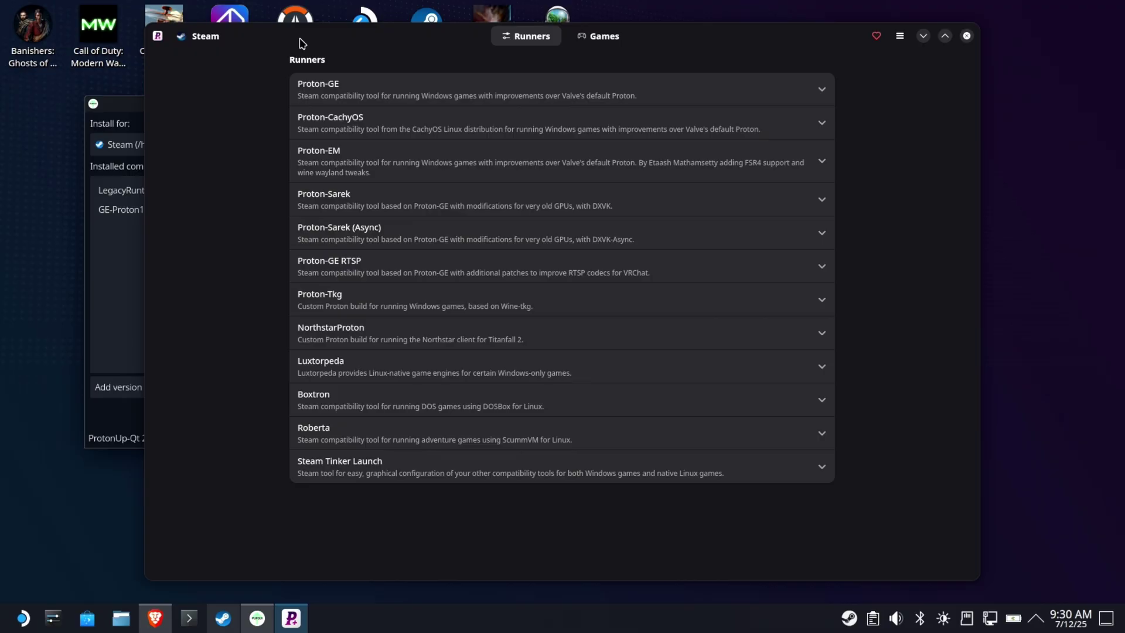
pyautogui.moveTo(300, 38); pyautogui.dragTo(494, 37)
pyautogui.click(245, 106)
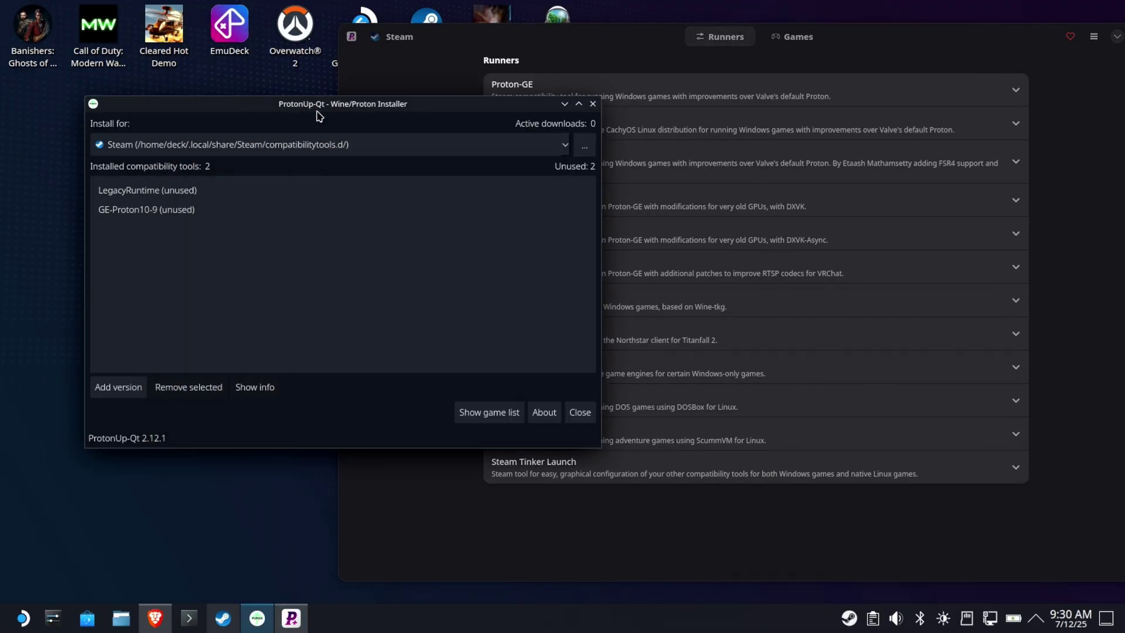
pyautogui.moveTo(315, 110); pyautogui.dragTo(235, 96)
pyautogui.click(889, 28)
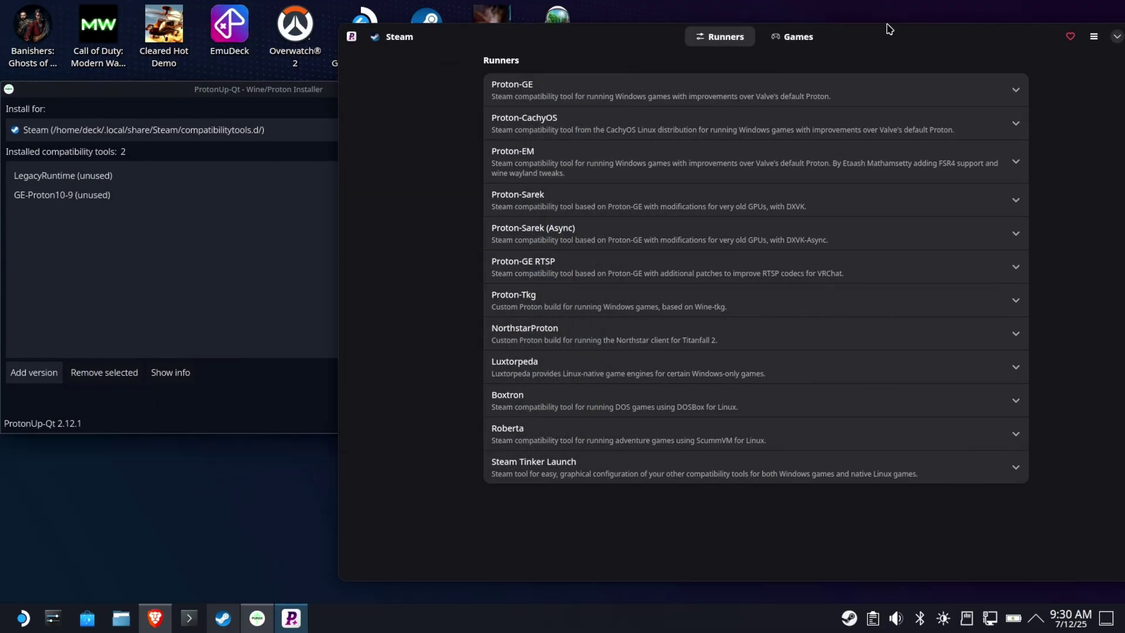